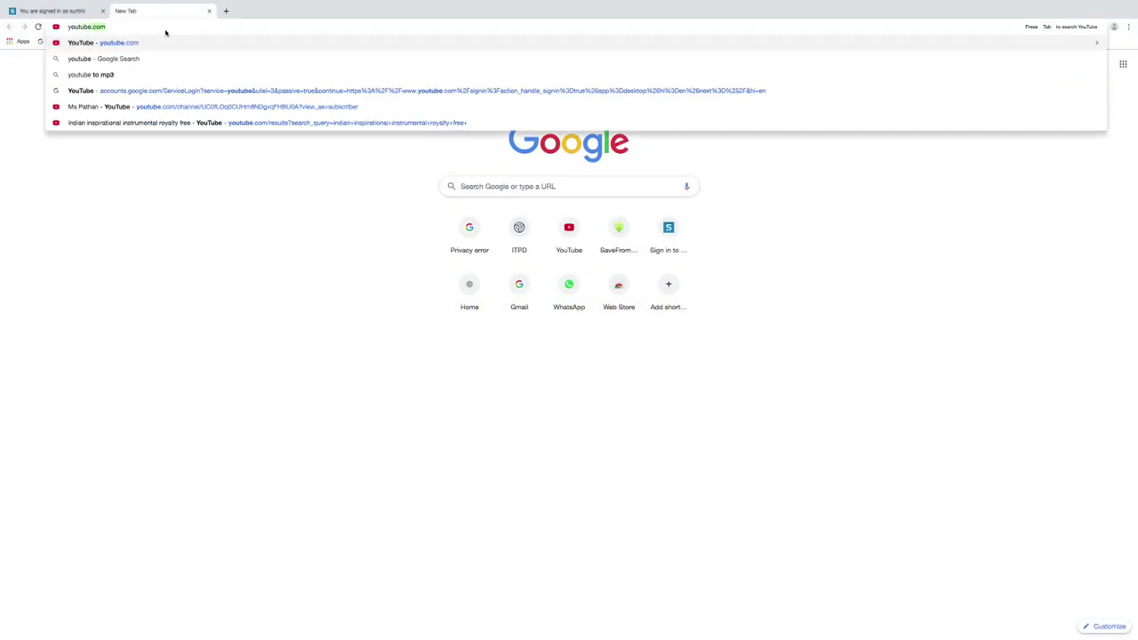
Load youtube.com in the new Chrome tab.
type("be.com")
key("Return")
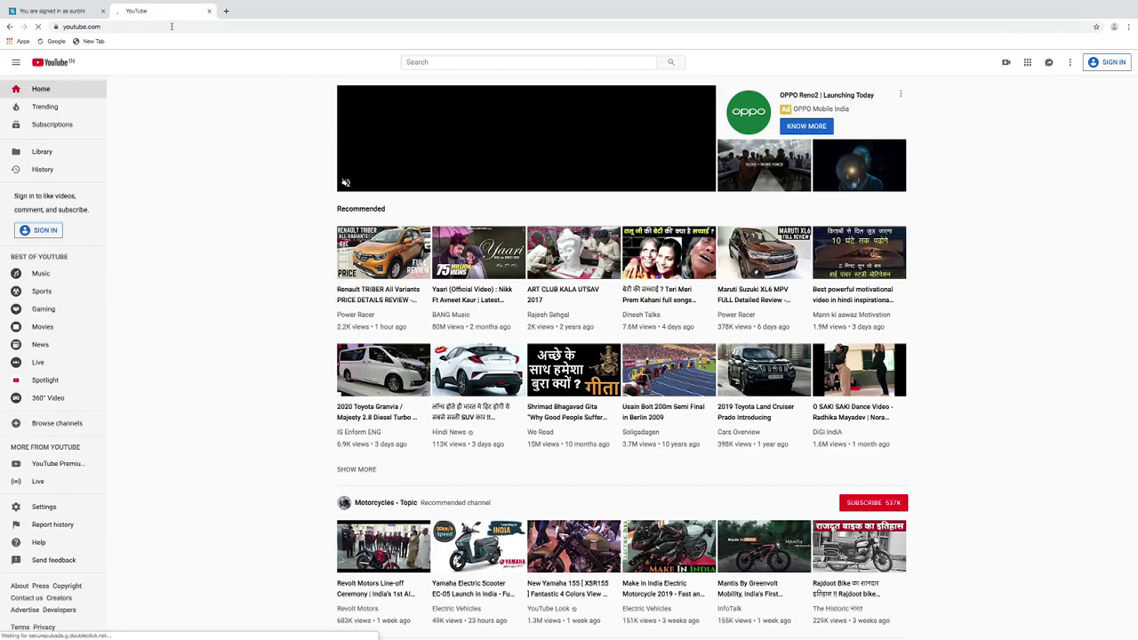
Sign in to YouTube by entering the Google account email and then the account password.
left_click(1112, 63)
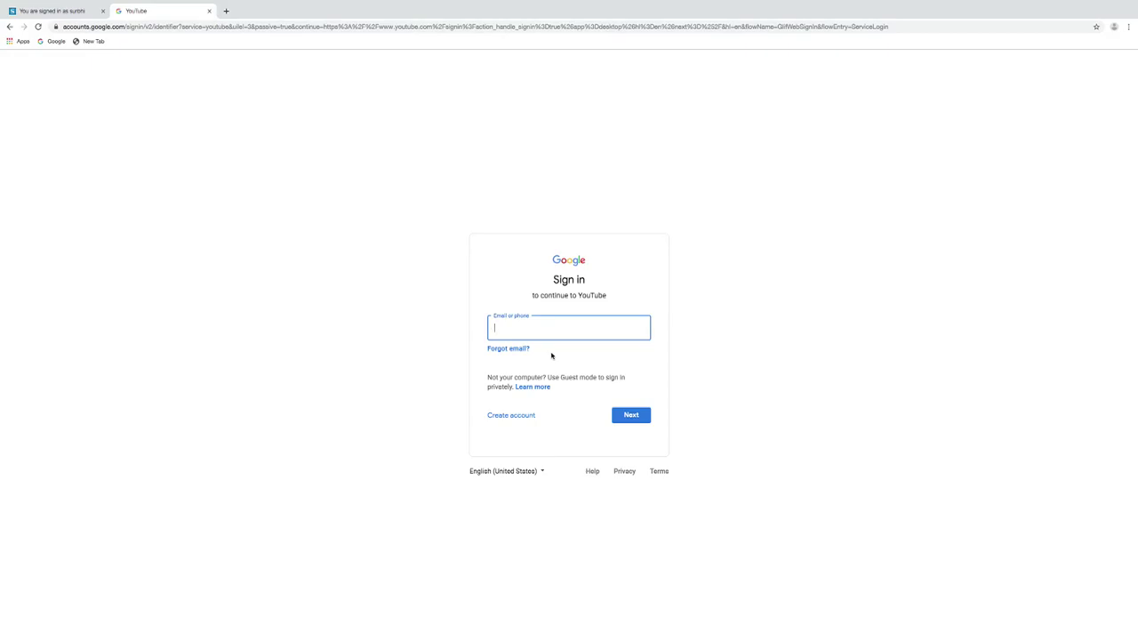
left_click(631, 416)
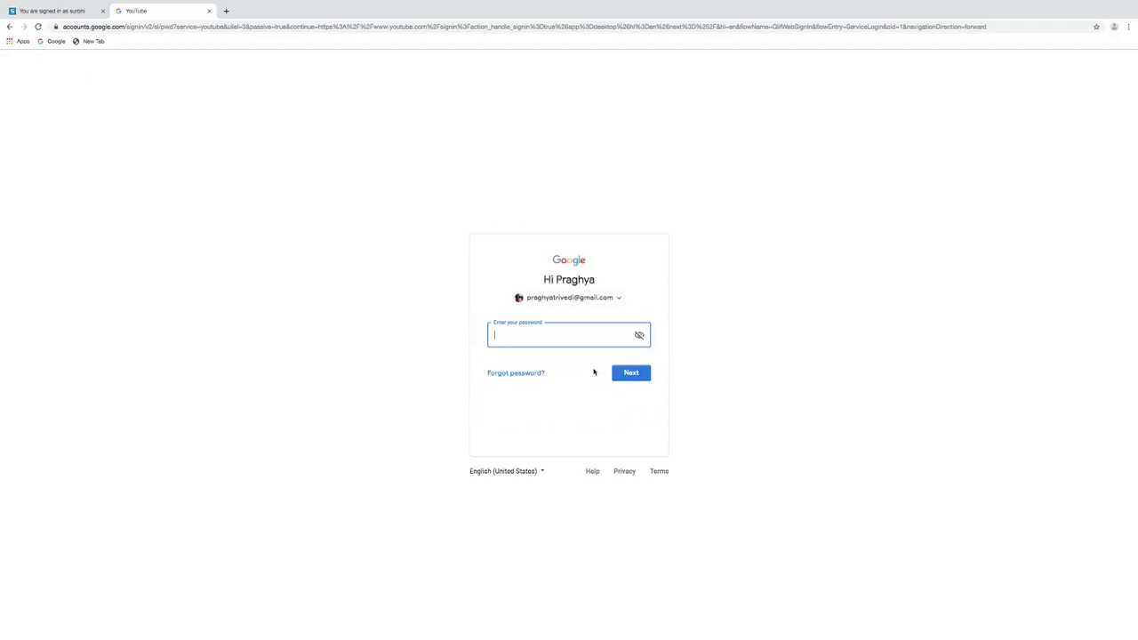
type("•••••••••")
left_click(631, 375)
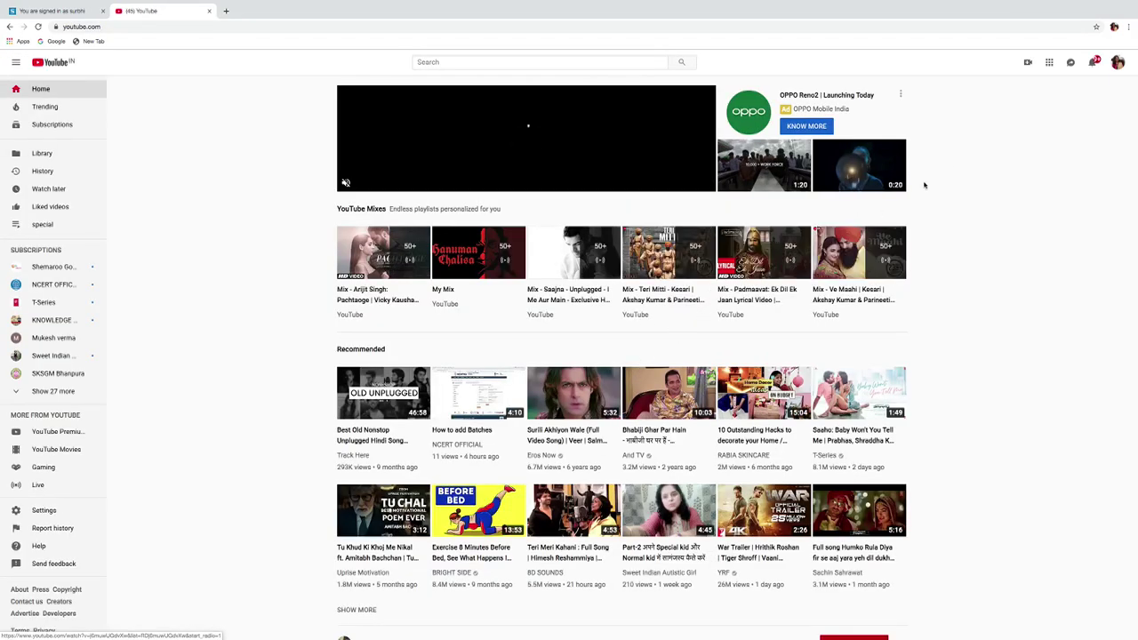
Choose Upload video from the Create camera menu.
left_click(1027, 63)
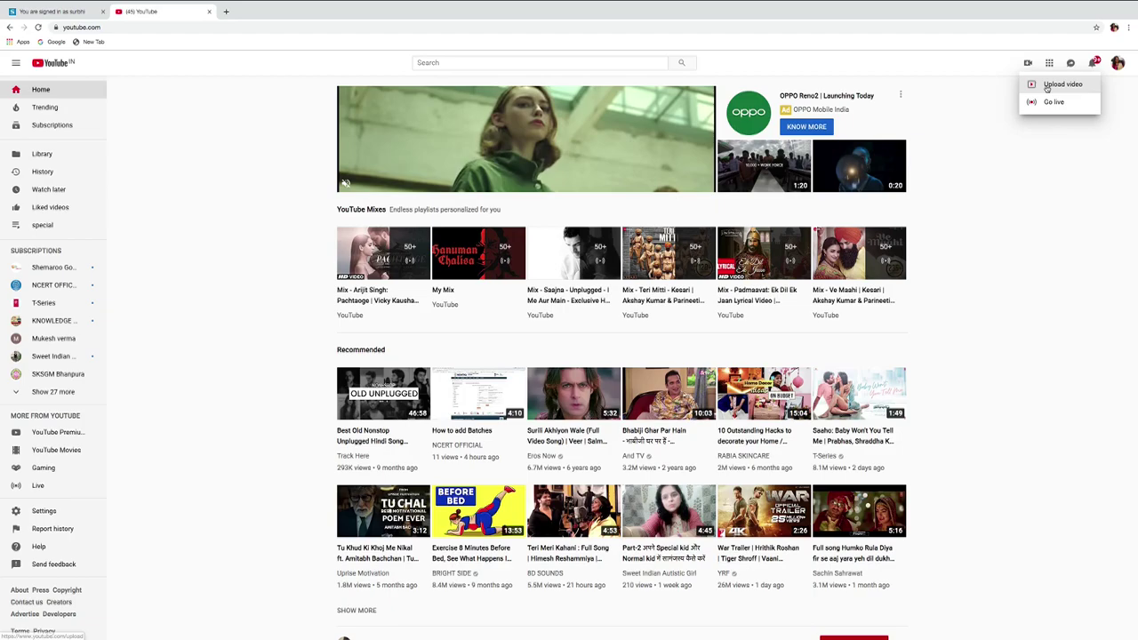
left_click(1046, 86)
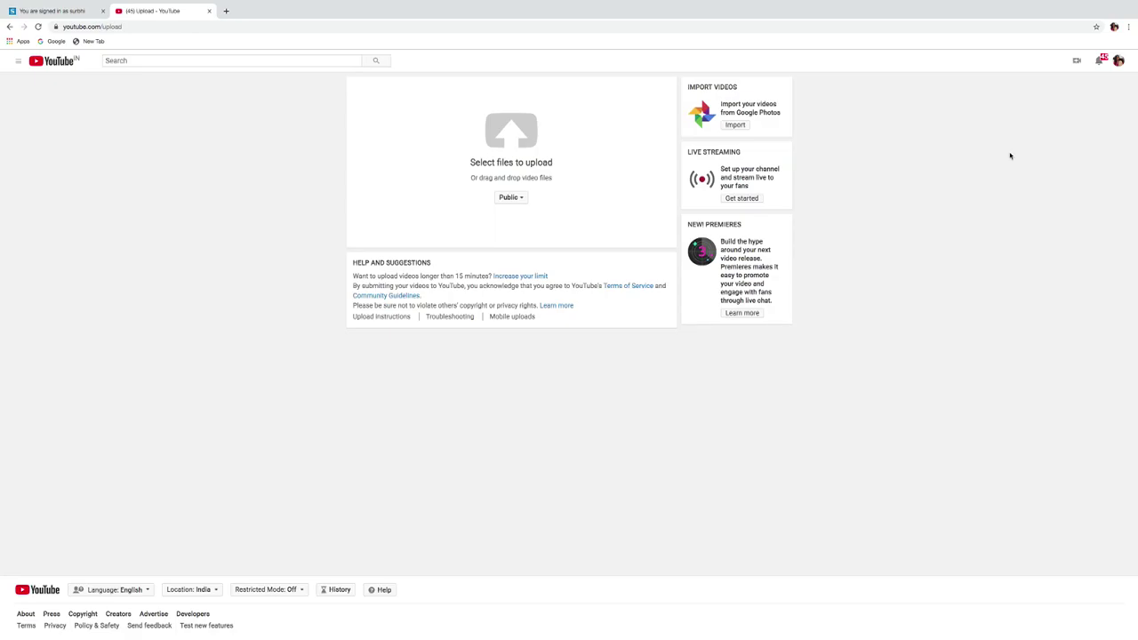
Pick Science Experiment.mp4 from the Desktop to begin uploading it.
left_click(501, 135)
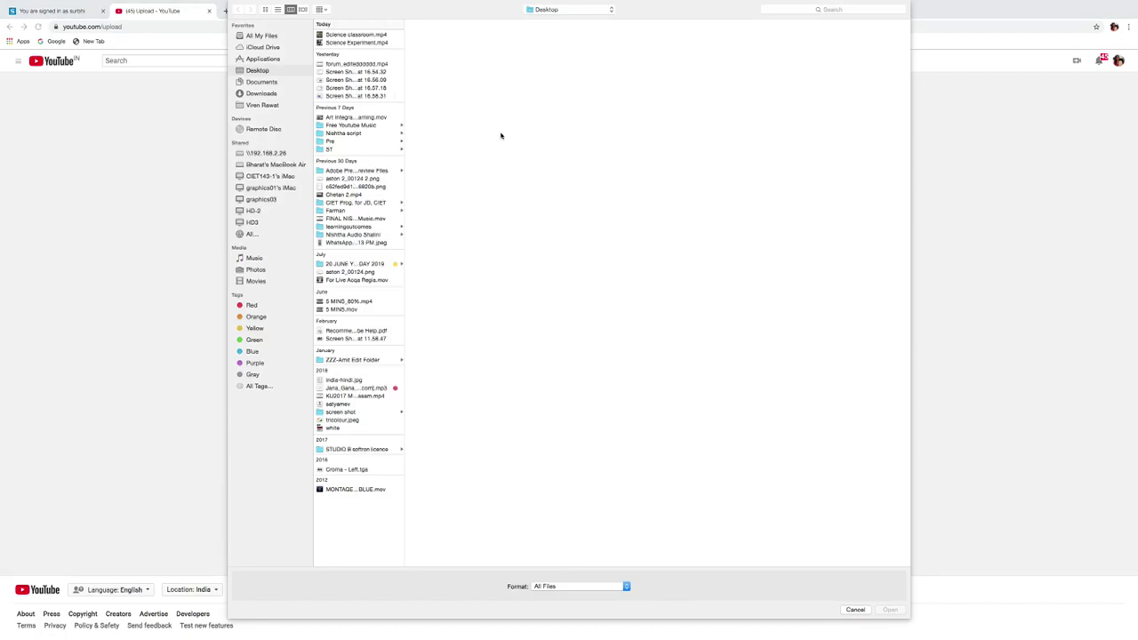
left_click(346, 42)
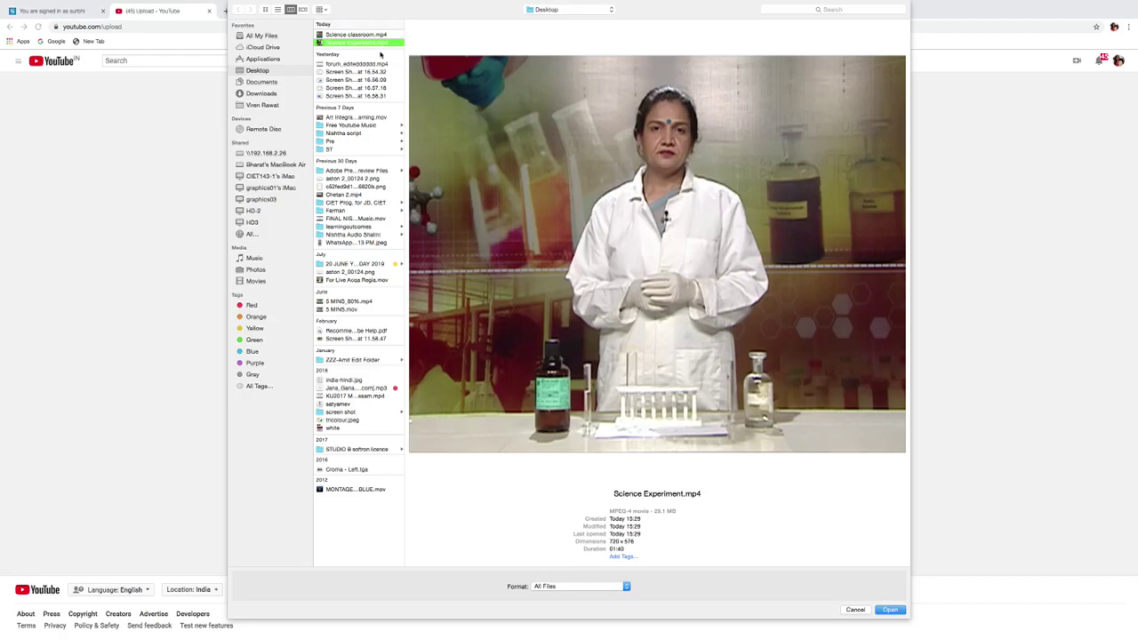
left_click(890, 610)
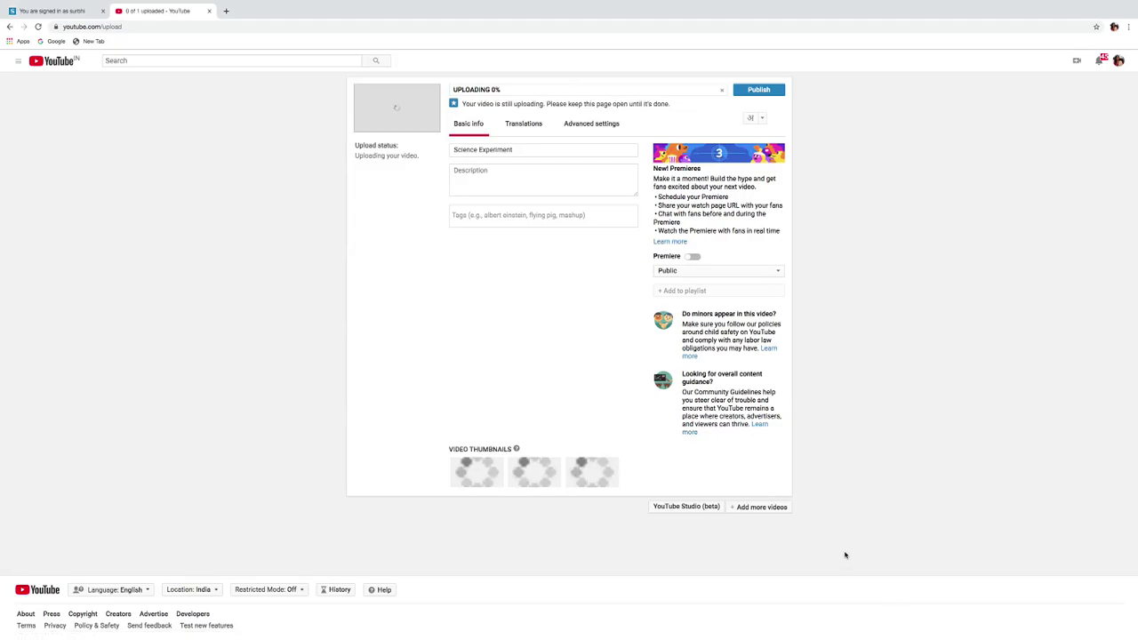
Write the description 'the video shows science experiment for class' and add the tag NISHTHA.
left_click(558, 182)
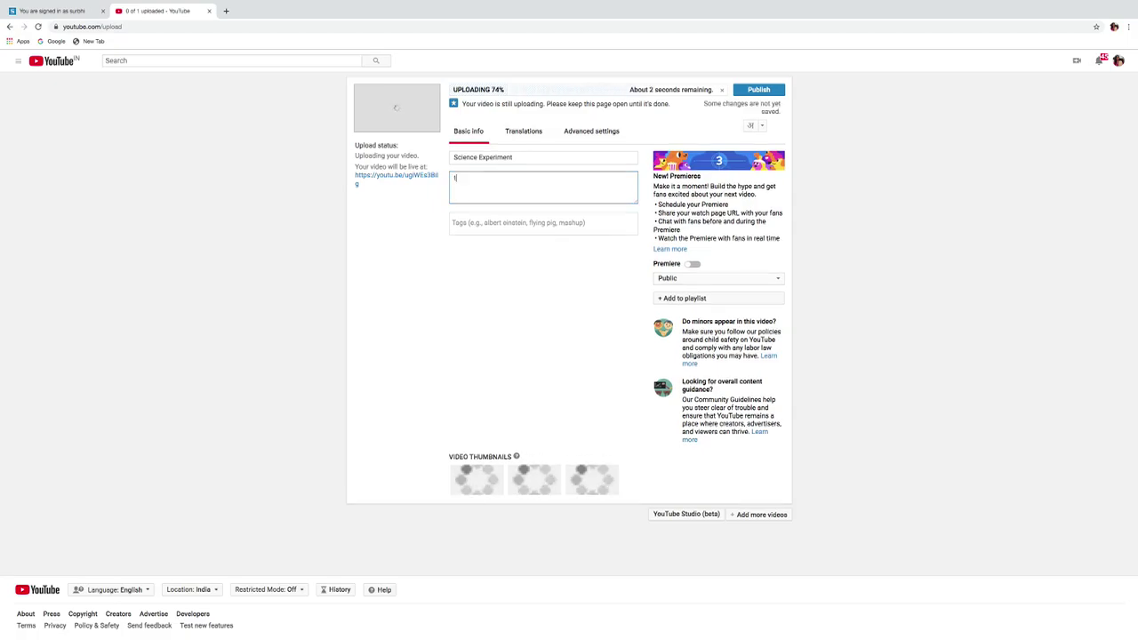
type("the video sh")
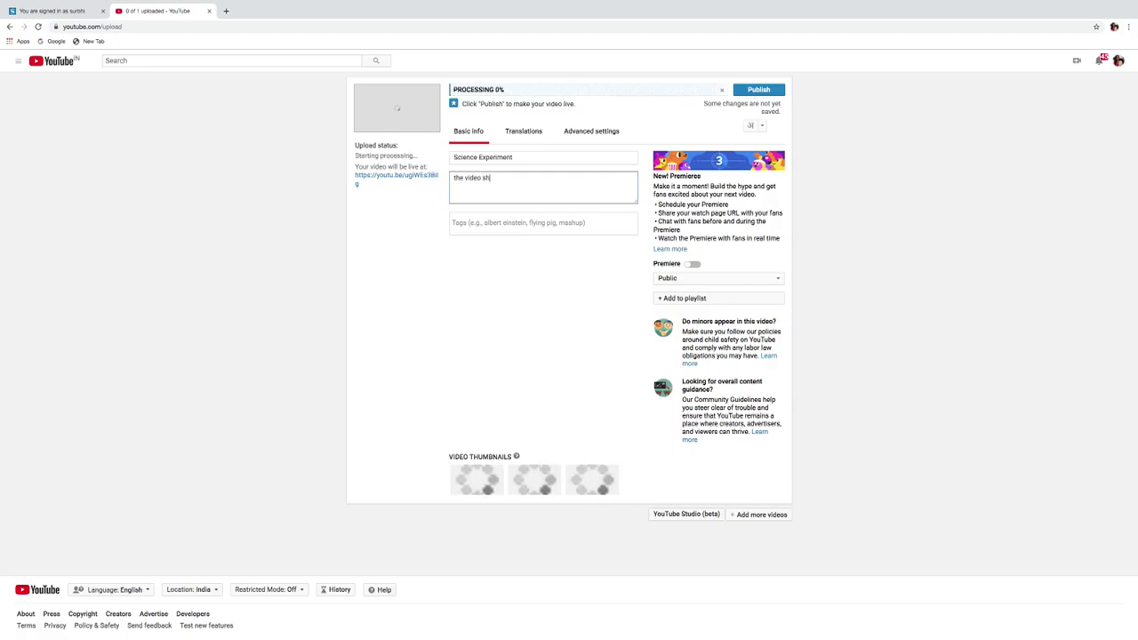
type("ows sci")
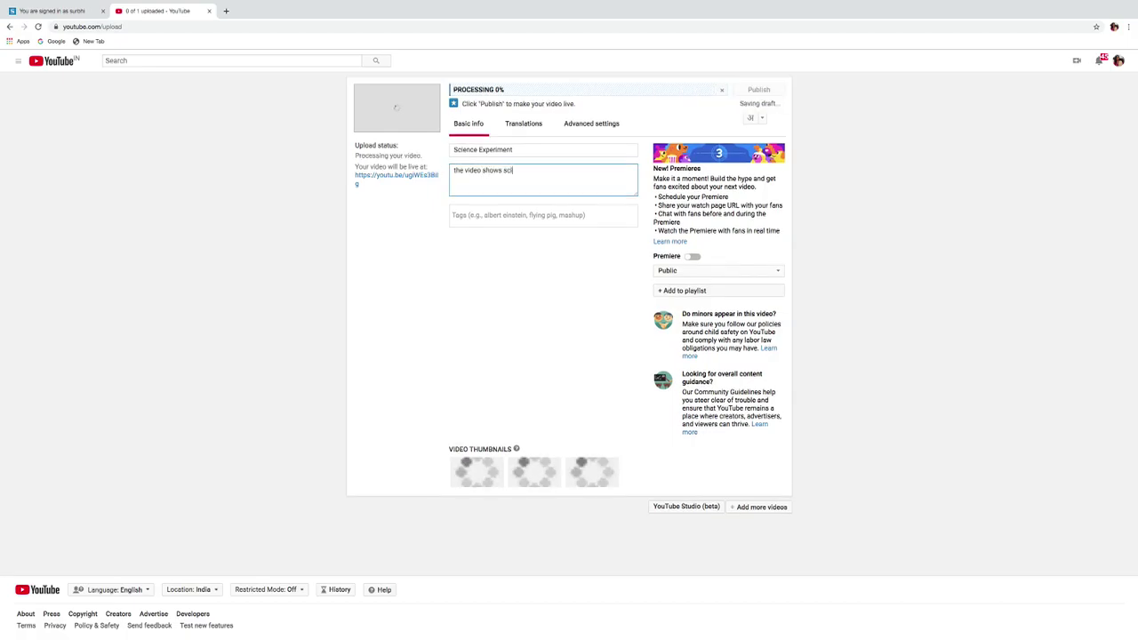
type("ence exp")
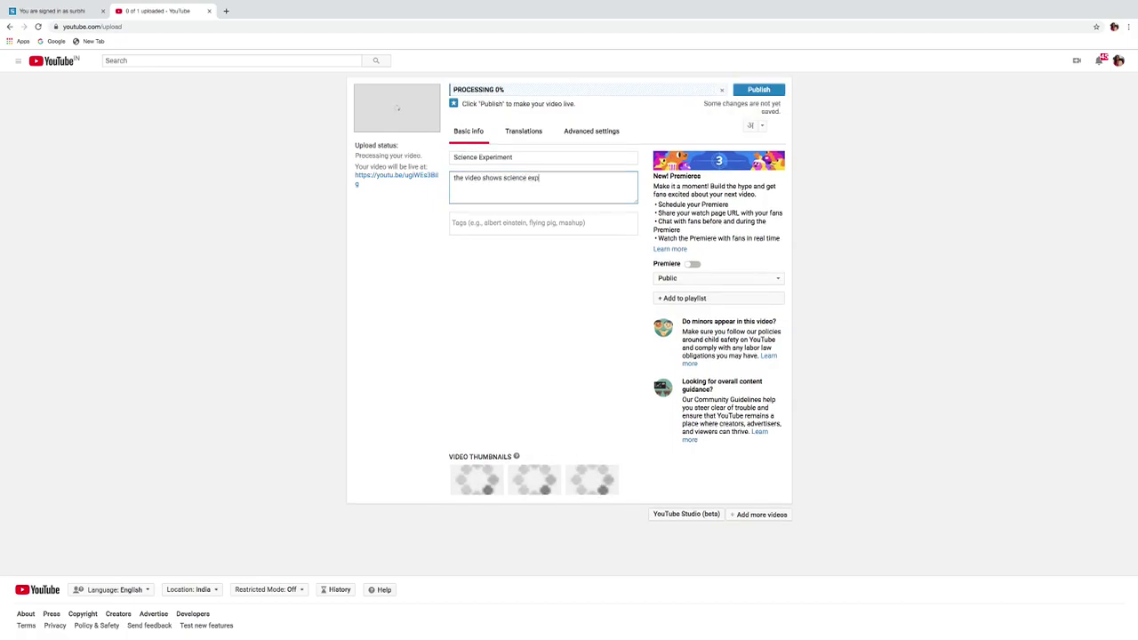
type("eriment for")
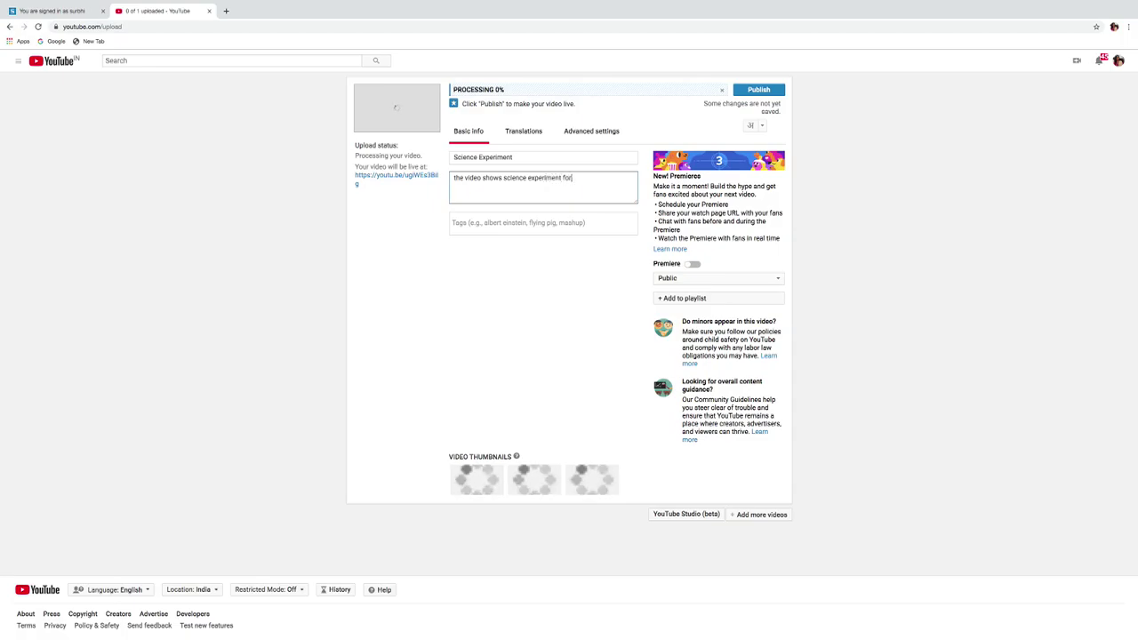
type(" class 8.")
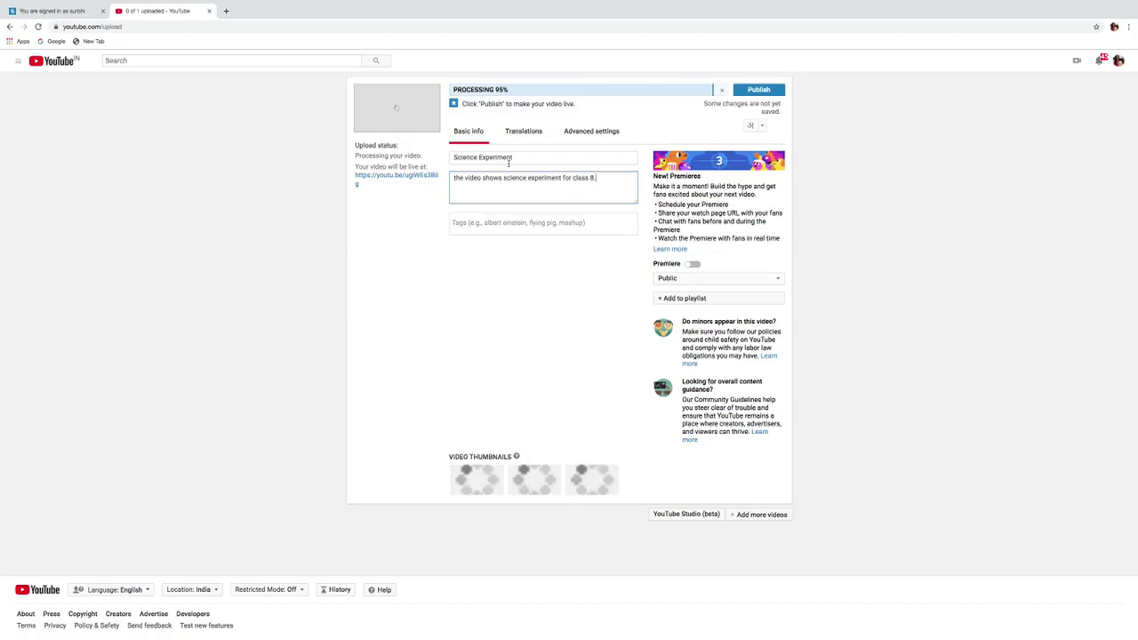
left_click(475, 229)
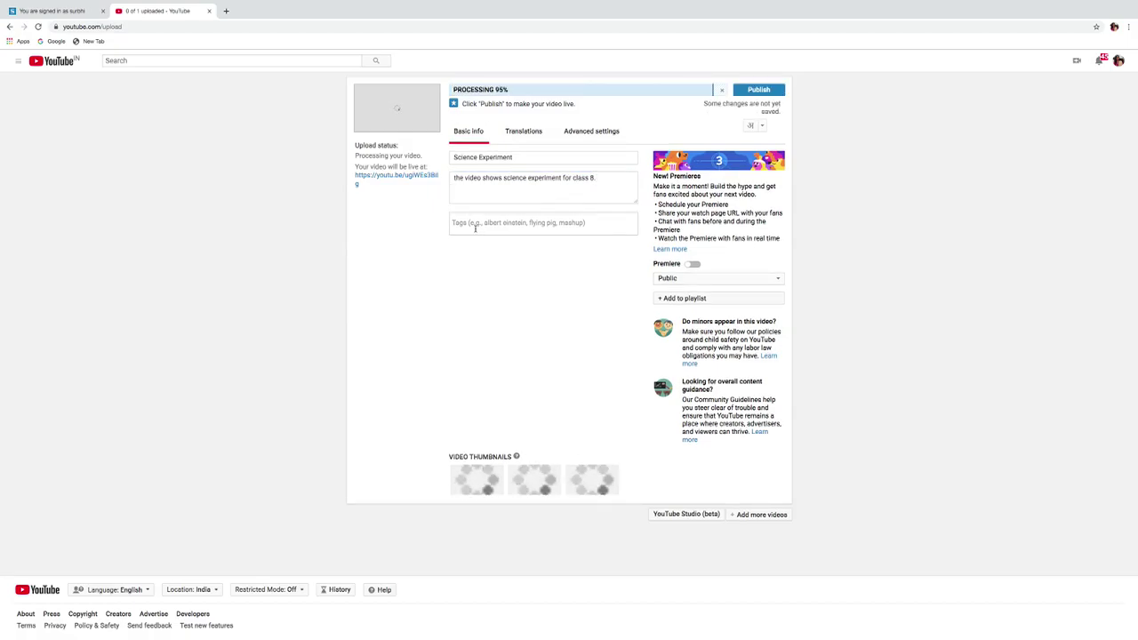
type("NISHTHA")
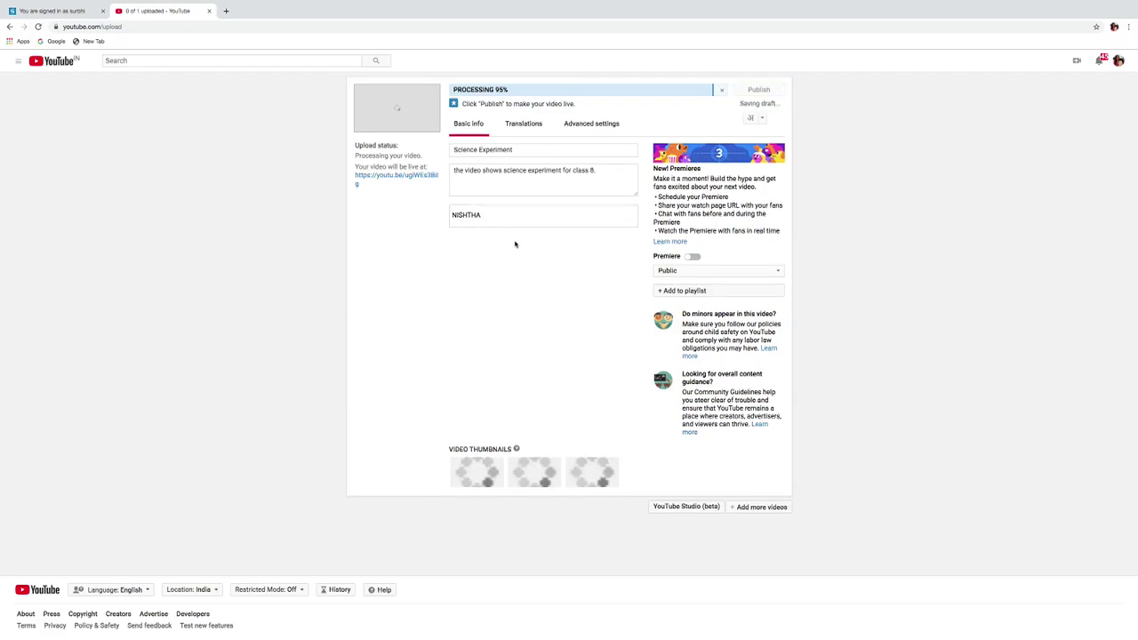
key("Return")
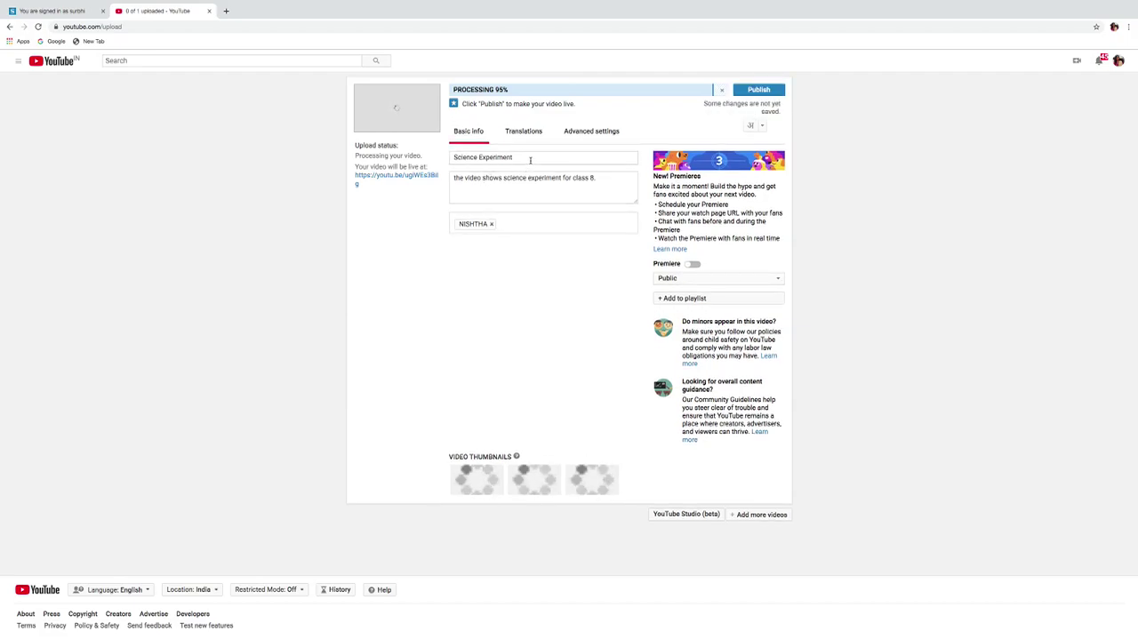
Append '- Practical 1' to the title, making it Science Experiment - Practical 1.
left_click(530, 160)
type("- P")
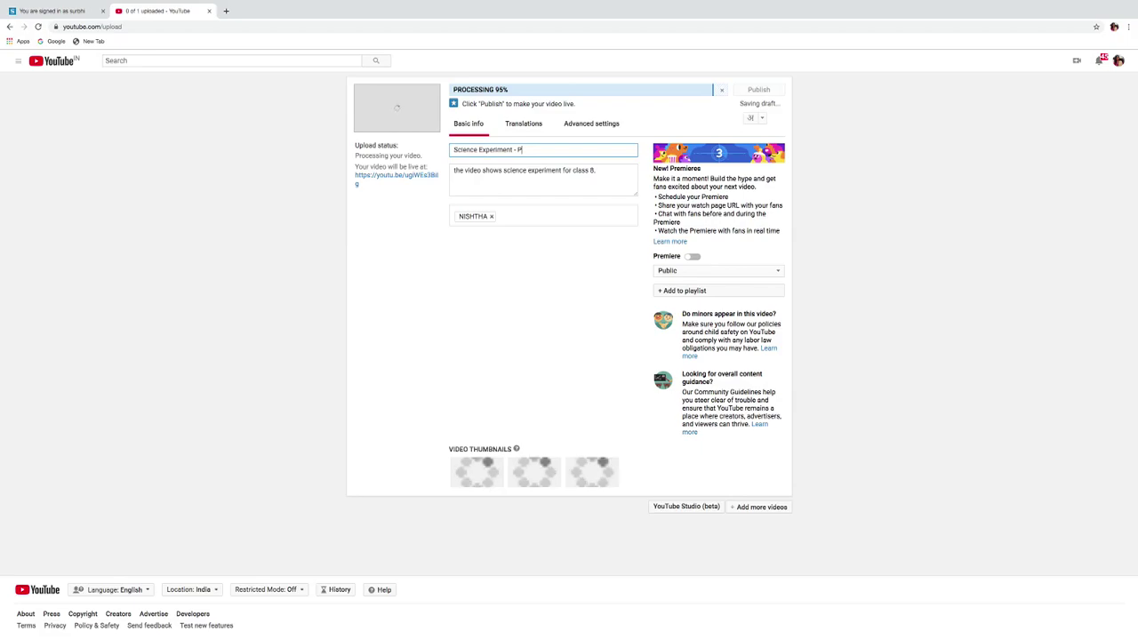
type("ractical ")
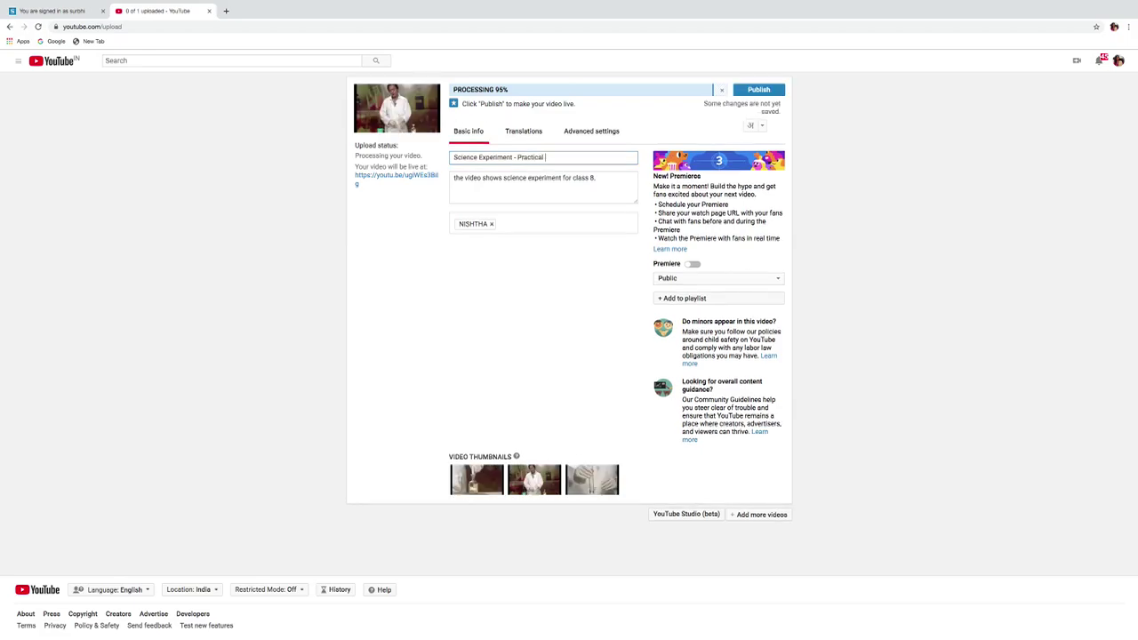
type("1")
left_click(488, 88)
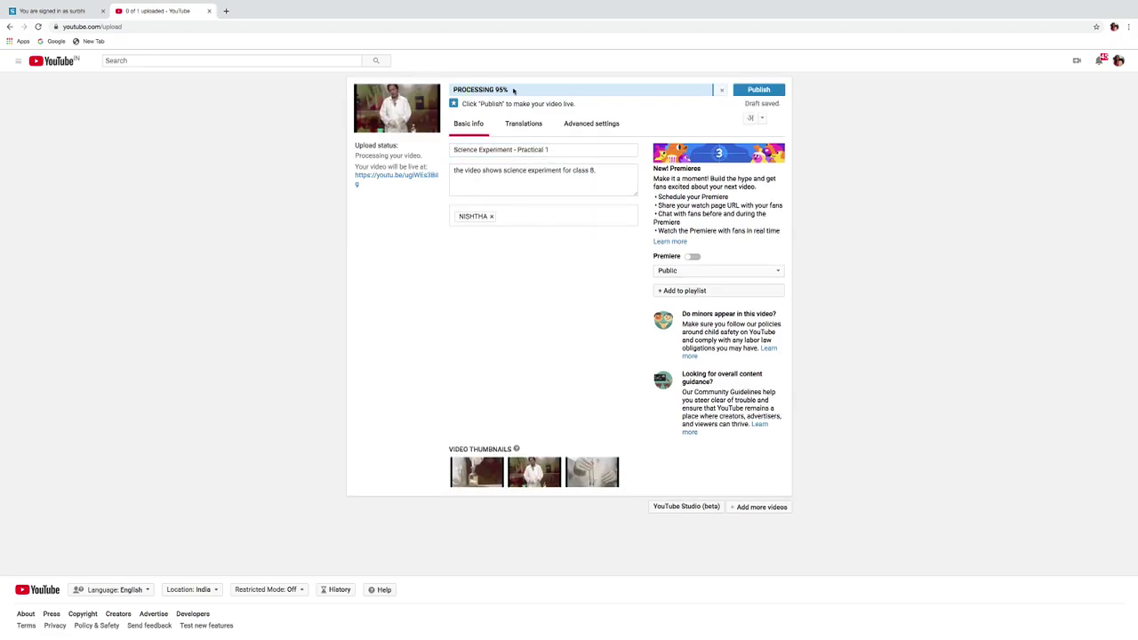
left_click_drag(513, 90, 434, 94)
In Advanced settings, choose Creative Commons - Attribution licence and Education category.
left_click(594, 125)
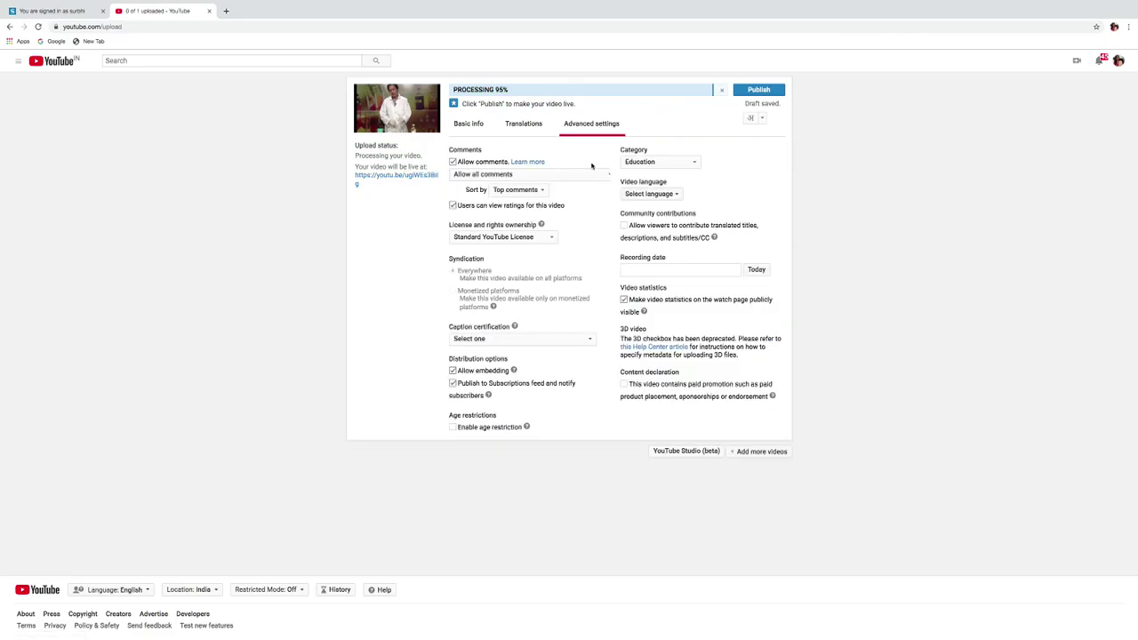
left_click(543, 238)
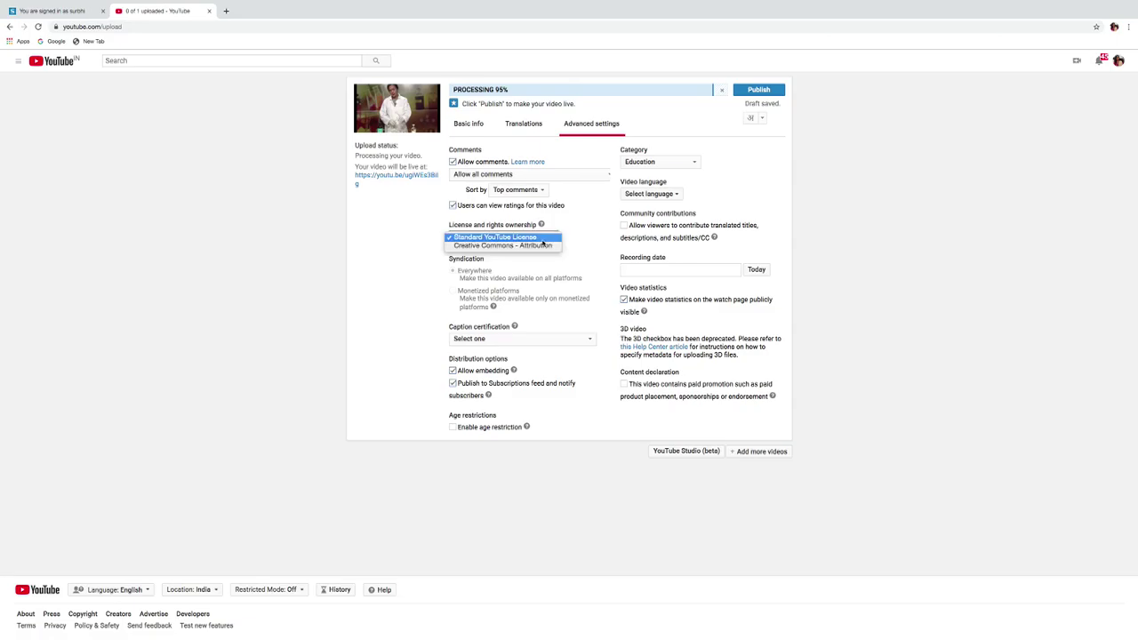
left_click(543, 245)
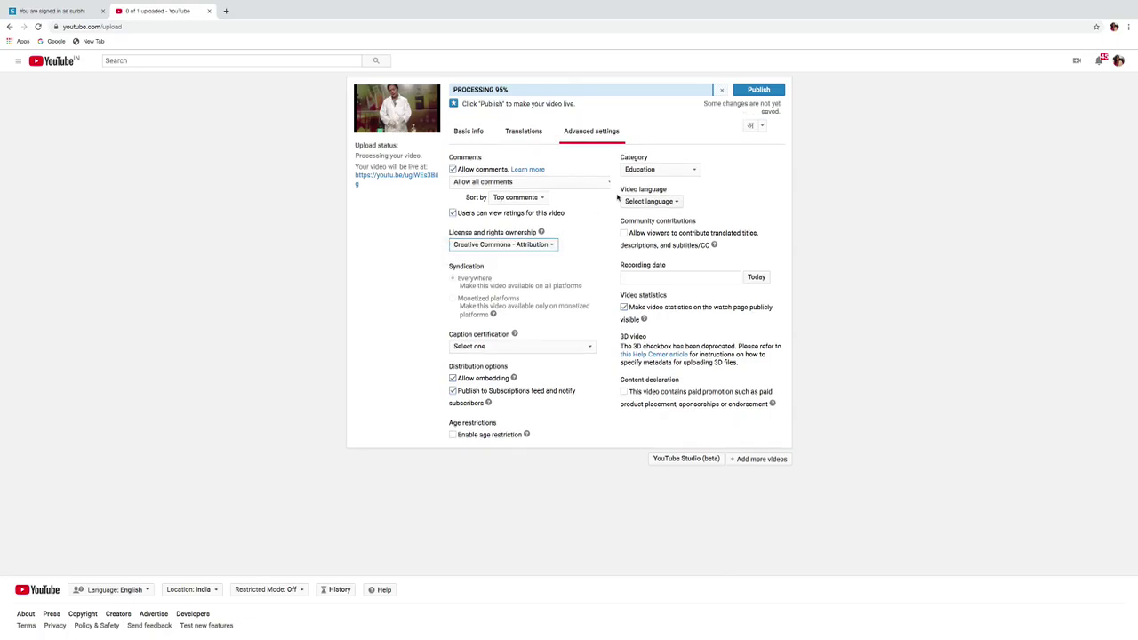
left_click(663, 170)
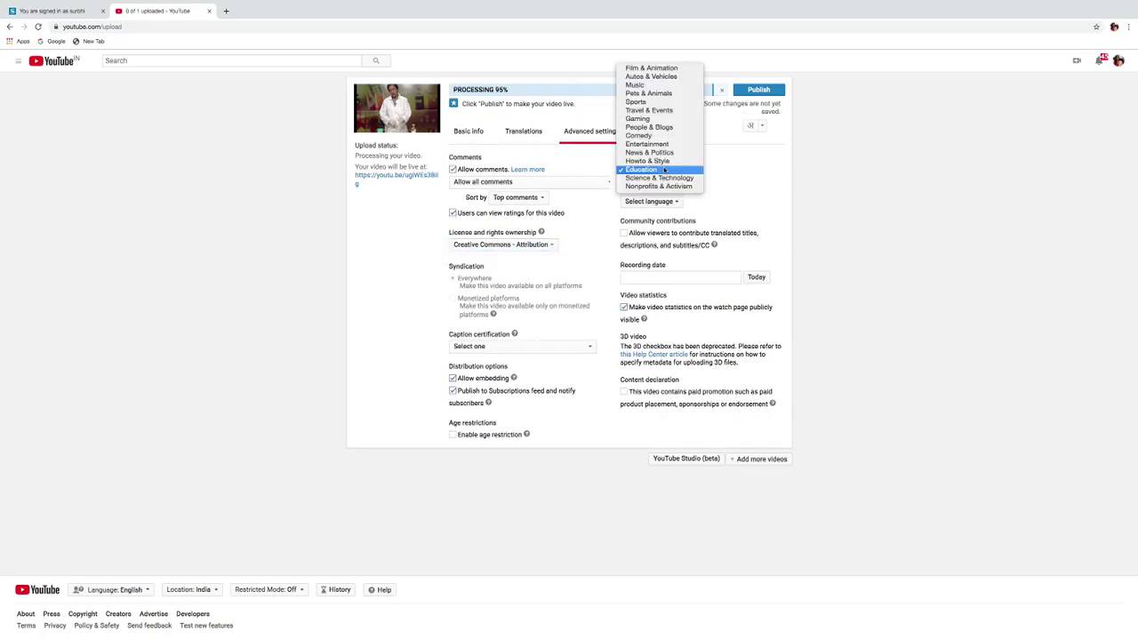
left_click(649, 170)
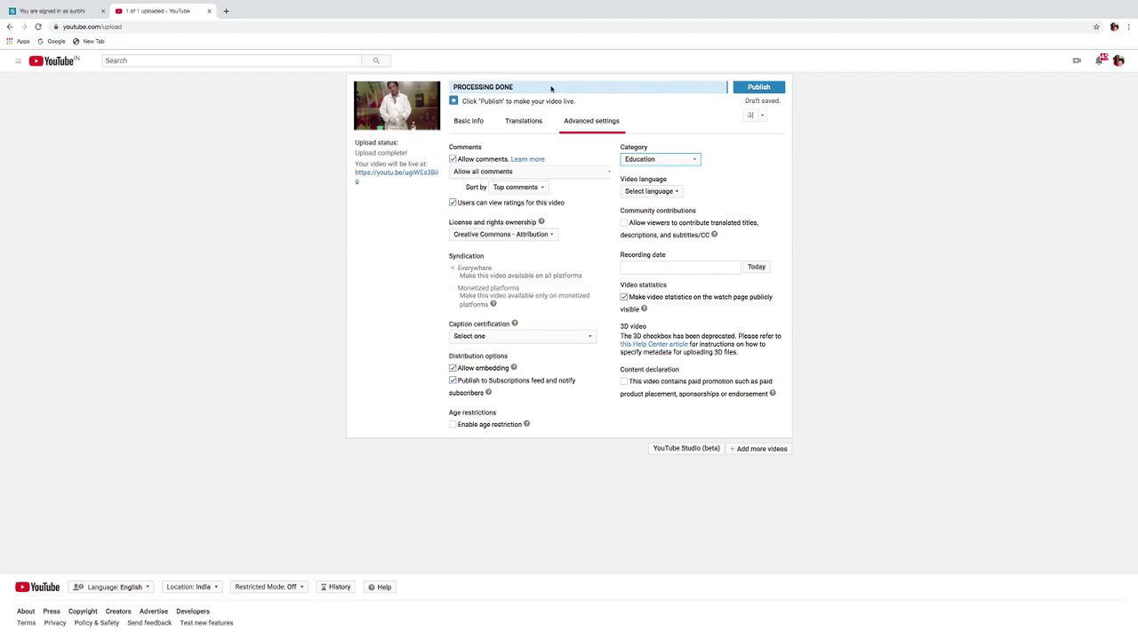
Publish the Science Experiment - Practical 1 video.
left_click(754, 87)
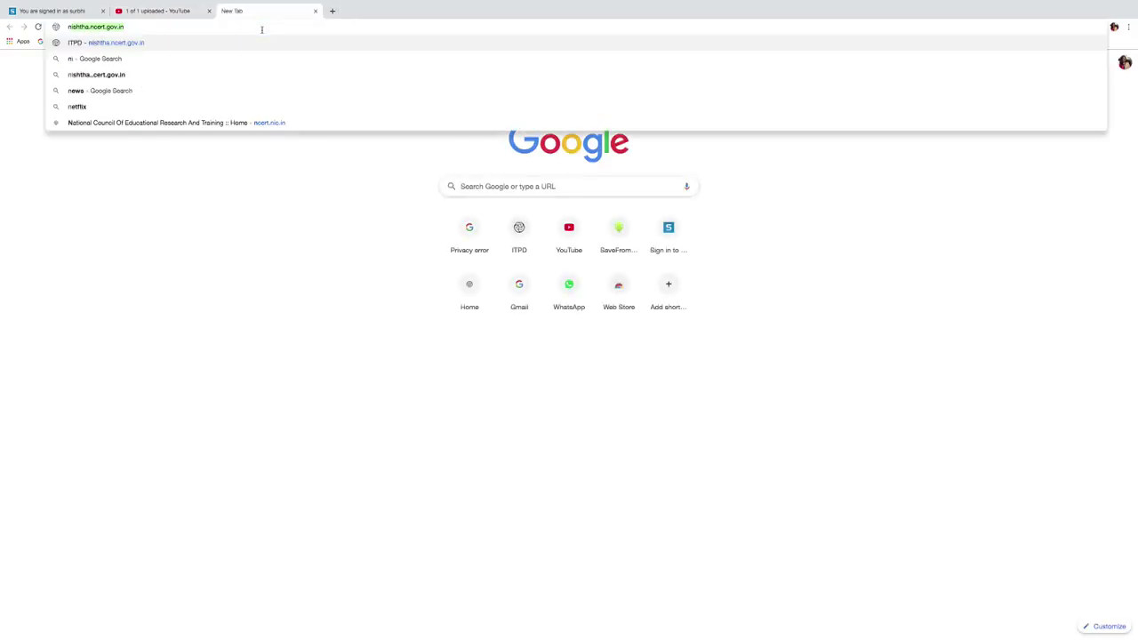
Go to the NISHTHA site at nishtha.ncert.gov.in.
type("tha")
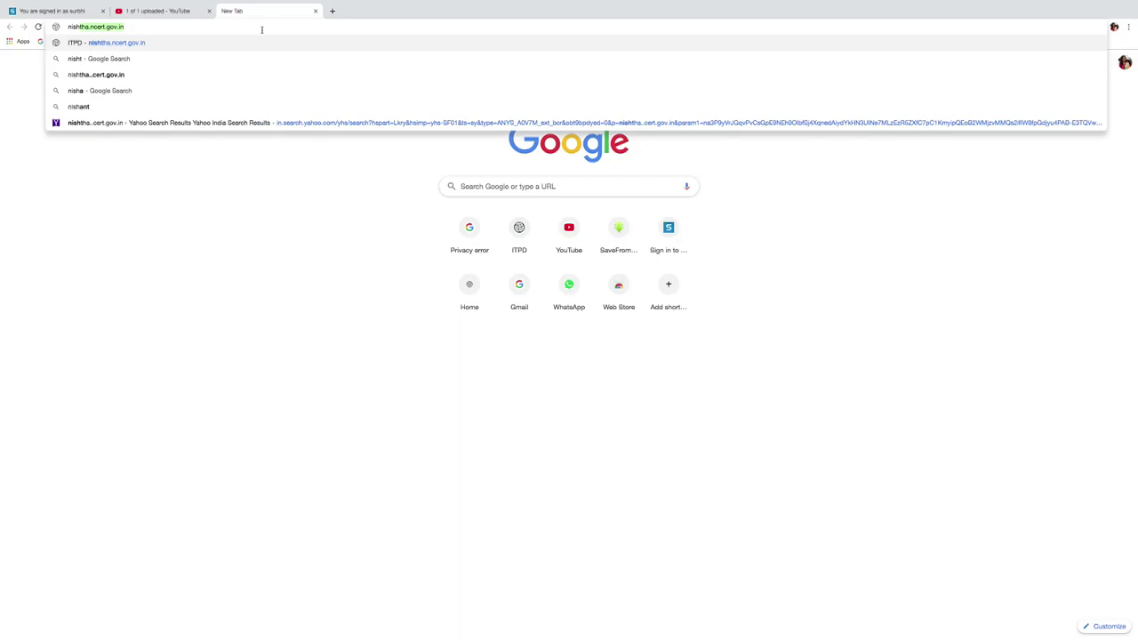
type(".ncert.gov.in")
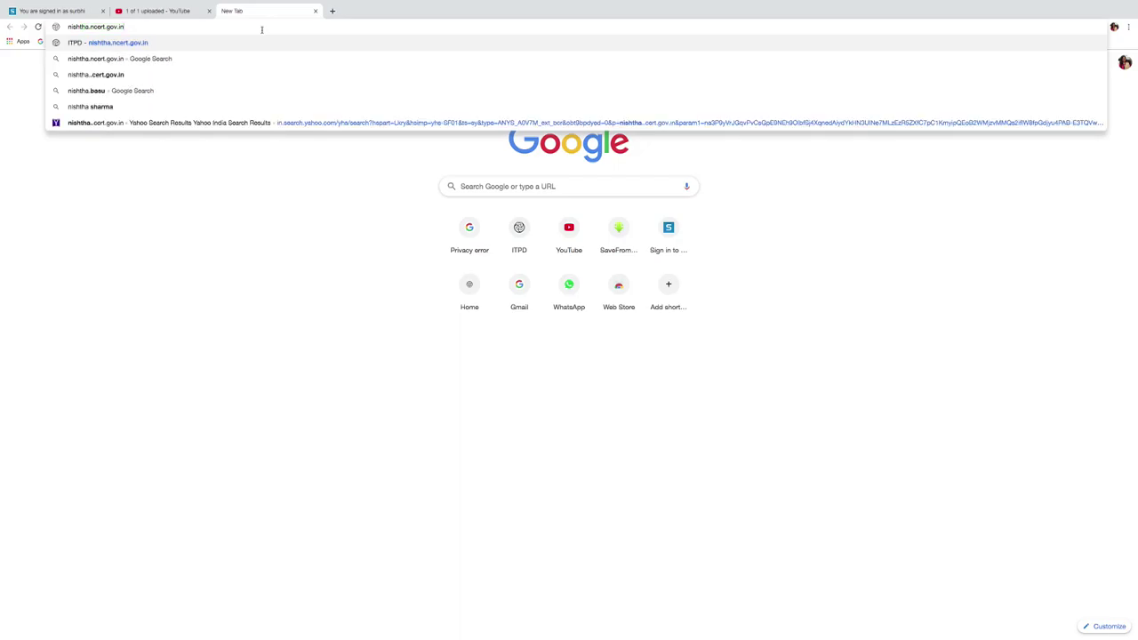
key("Return")
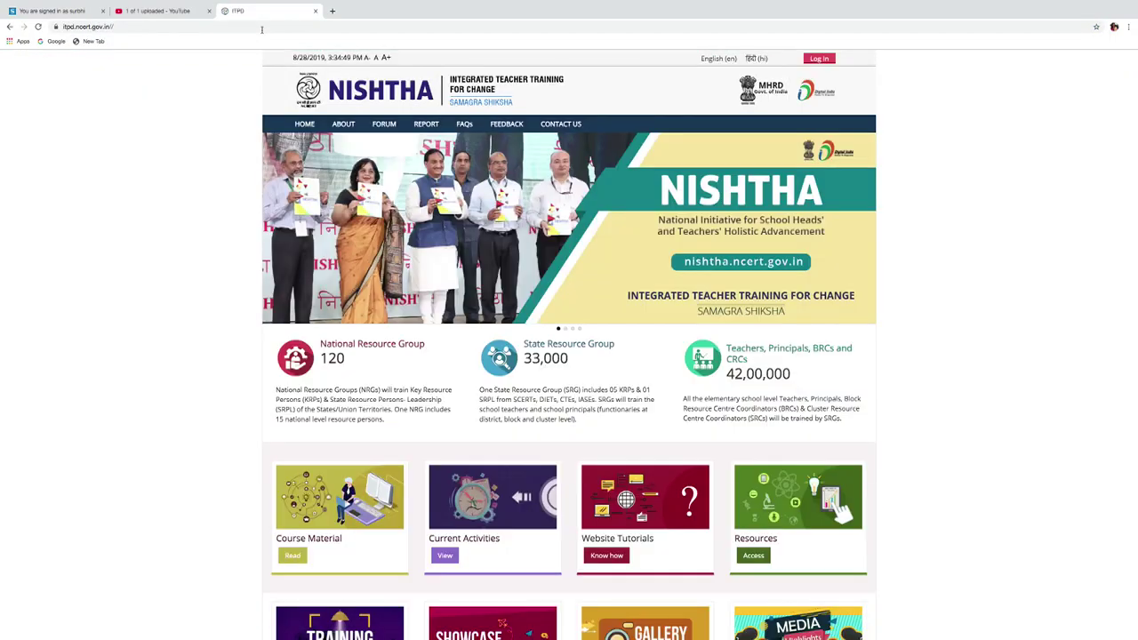
Log in to the NISHTHA portal with the teacher's username and password.
left_click(829, 61)
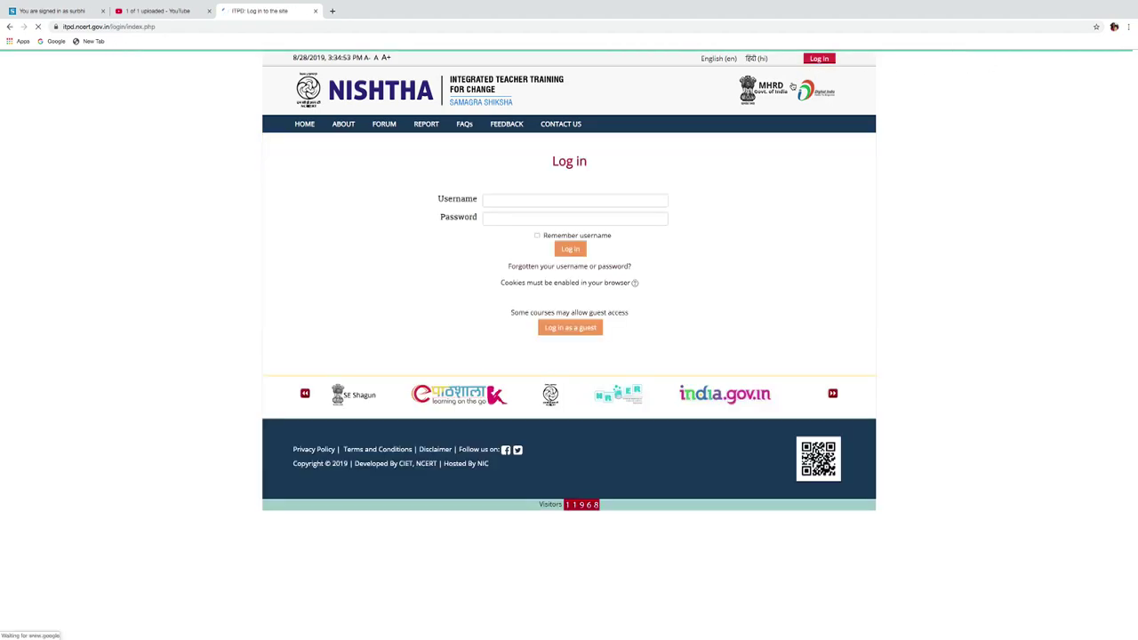
left_click(626, 198)
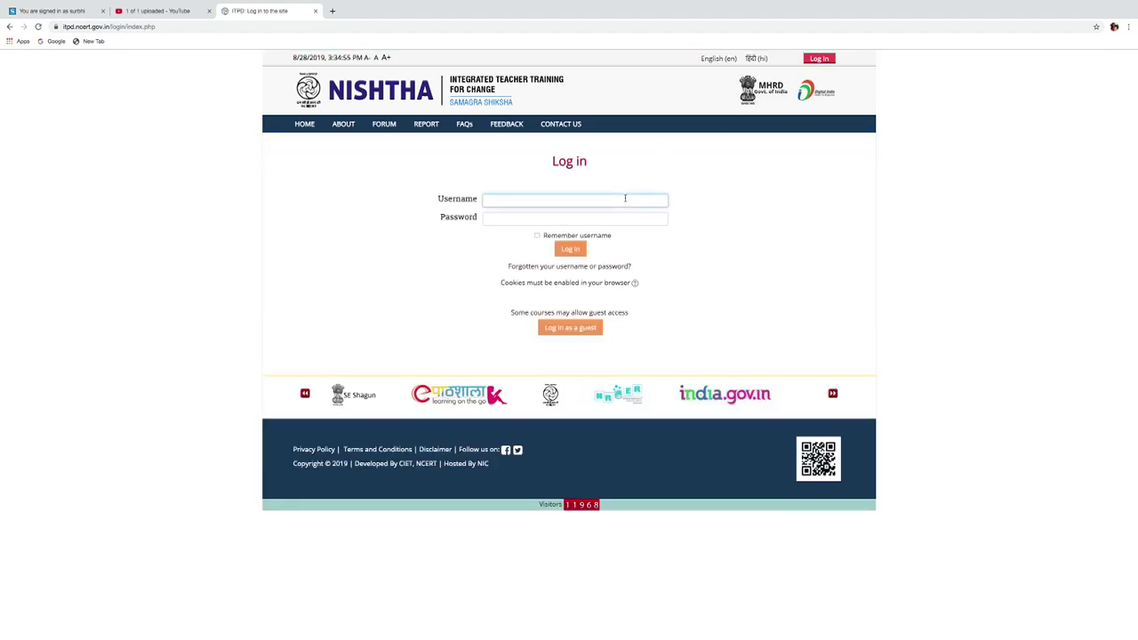
type("salman")
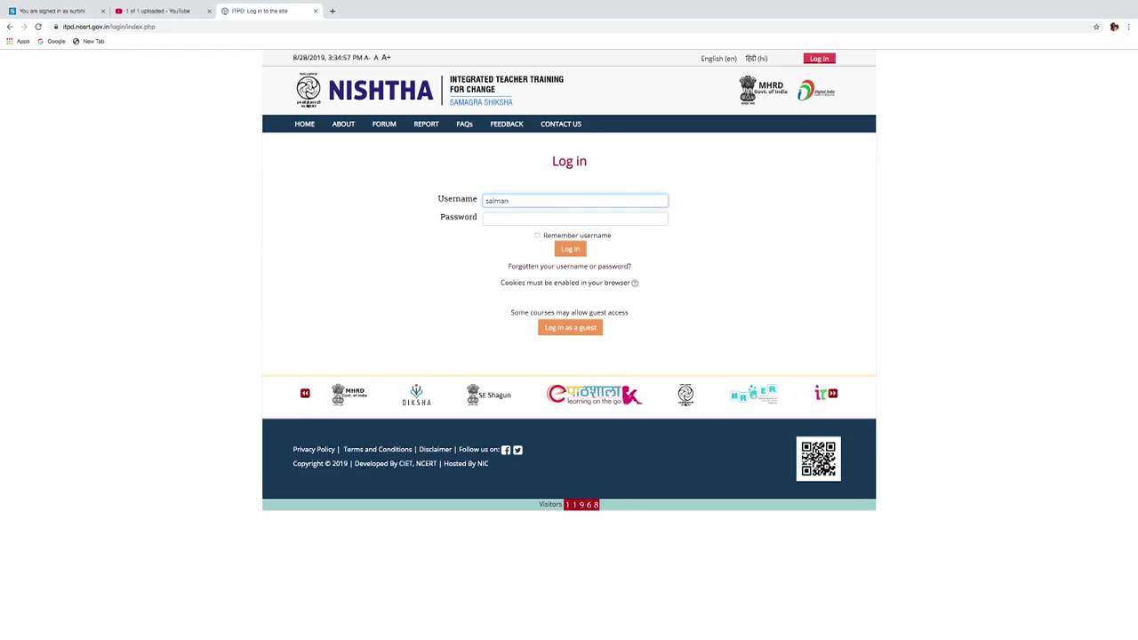
left_click(577, 218)
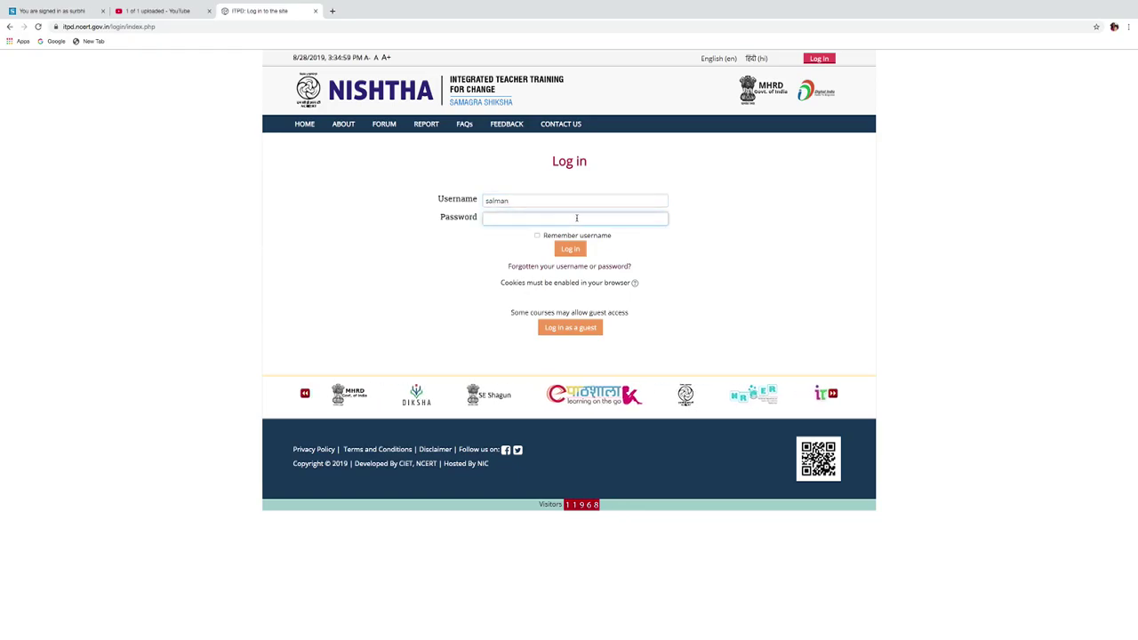
type("•••••")
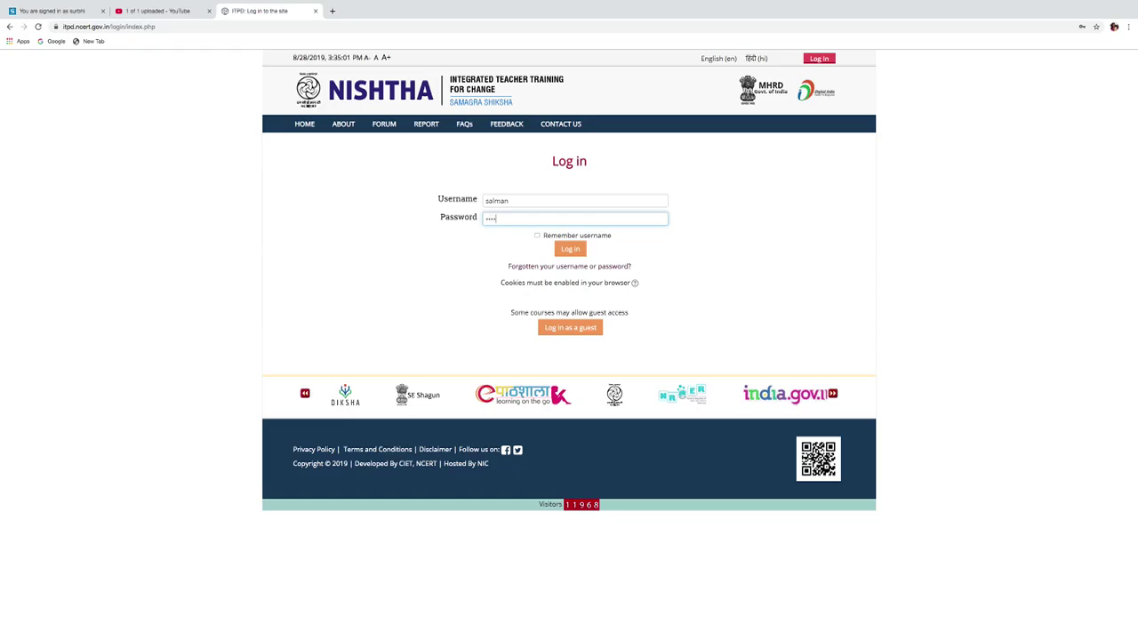
type("•••")
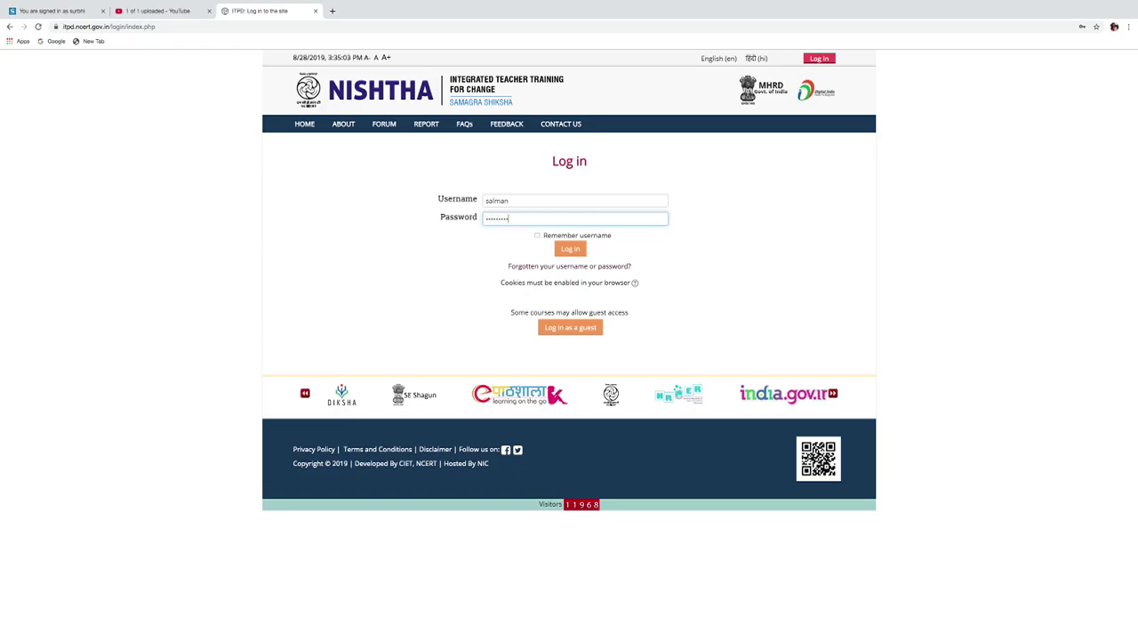
left_click(570, 249)
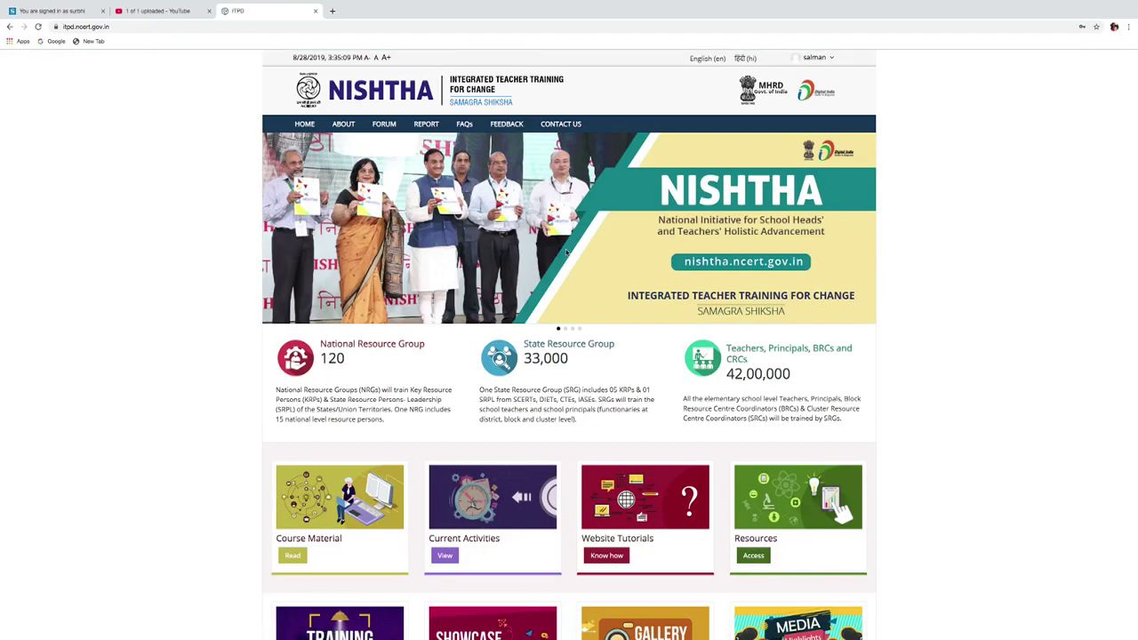
From the Dashboard, open NRG Batch 1 and its Share Your Experience / Best Practices form.
left_click(815, 57)
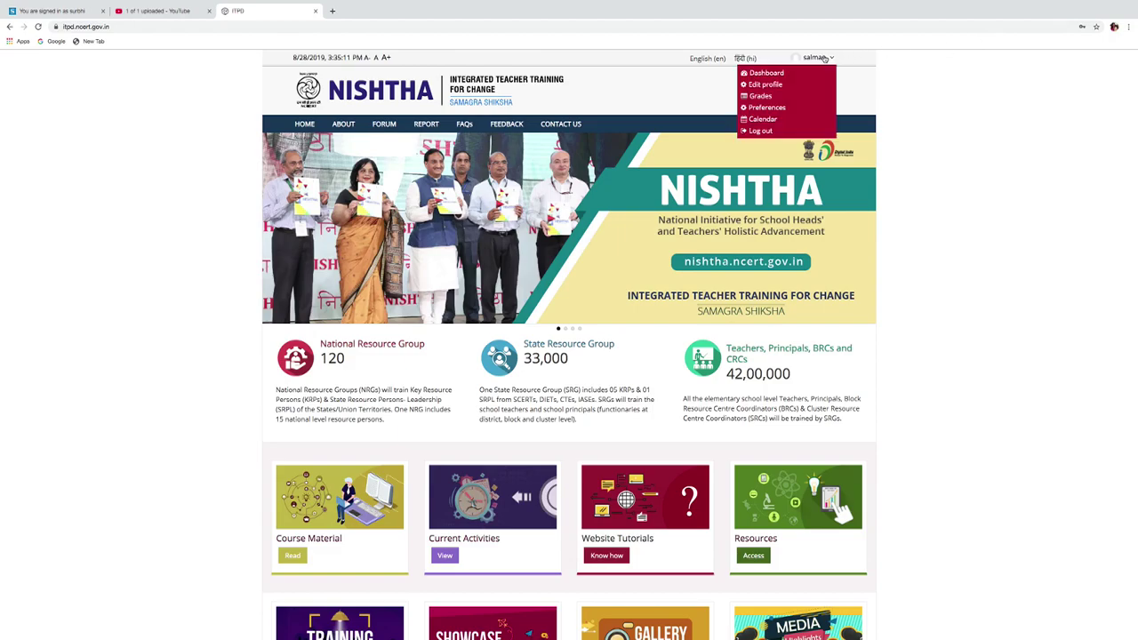
left_click(766, 73)
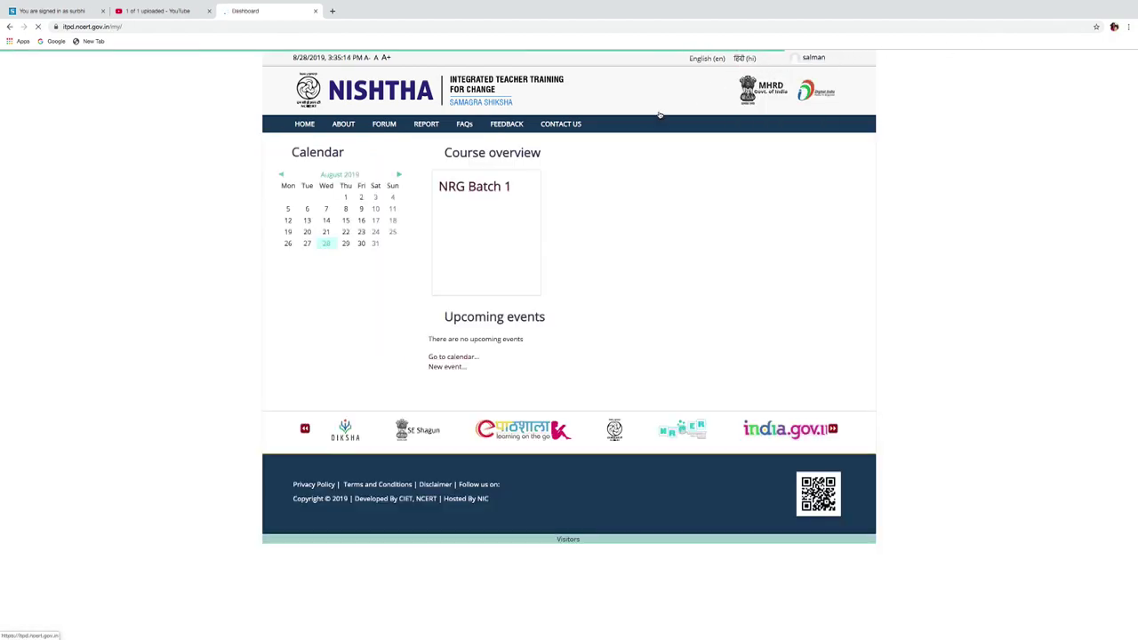
left_click(492, 192)
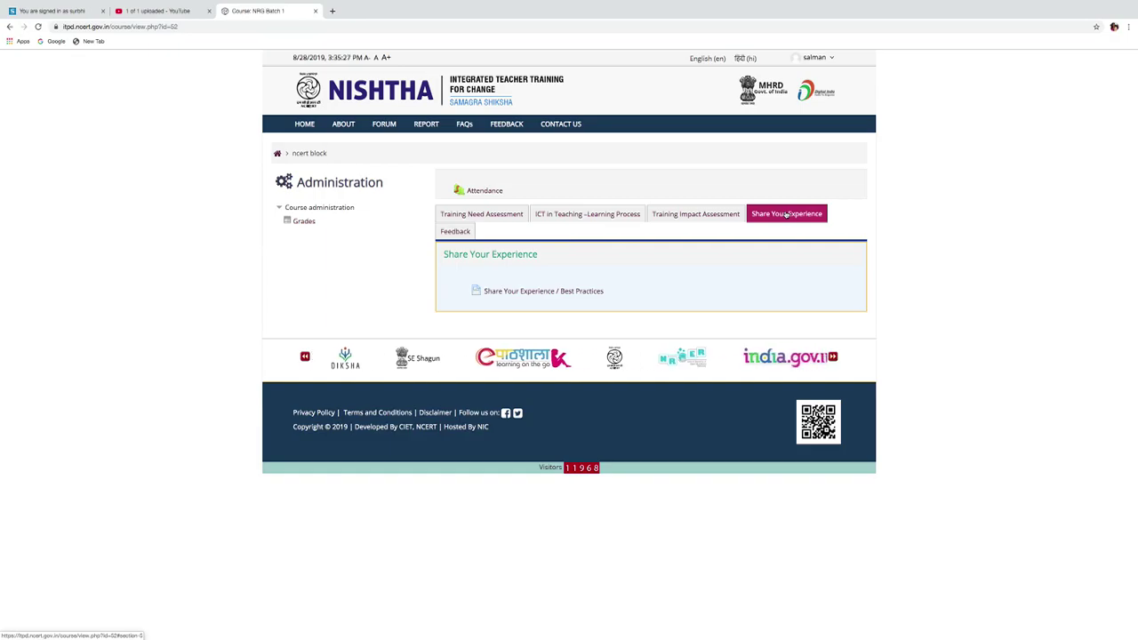
left_click(541, 292)
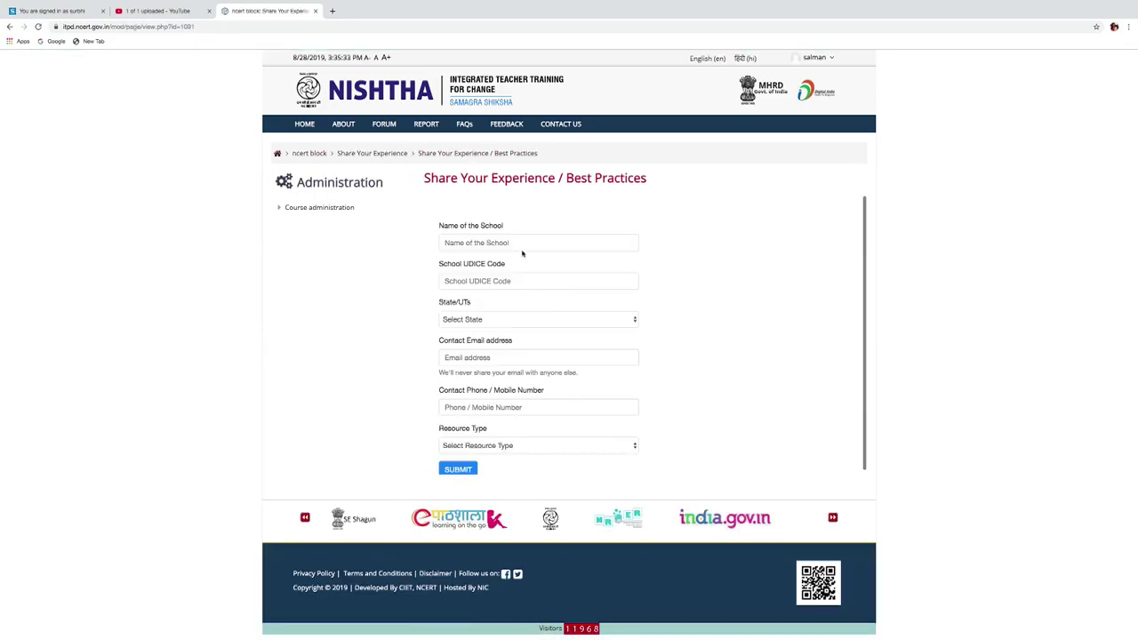
left_click(522, 244)
type("Govt senio")
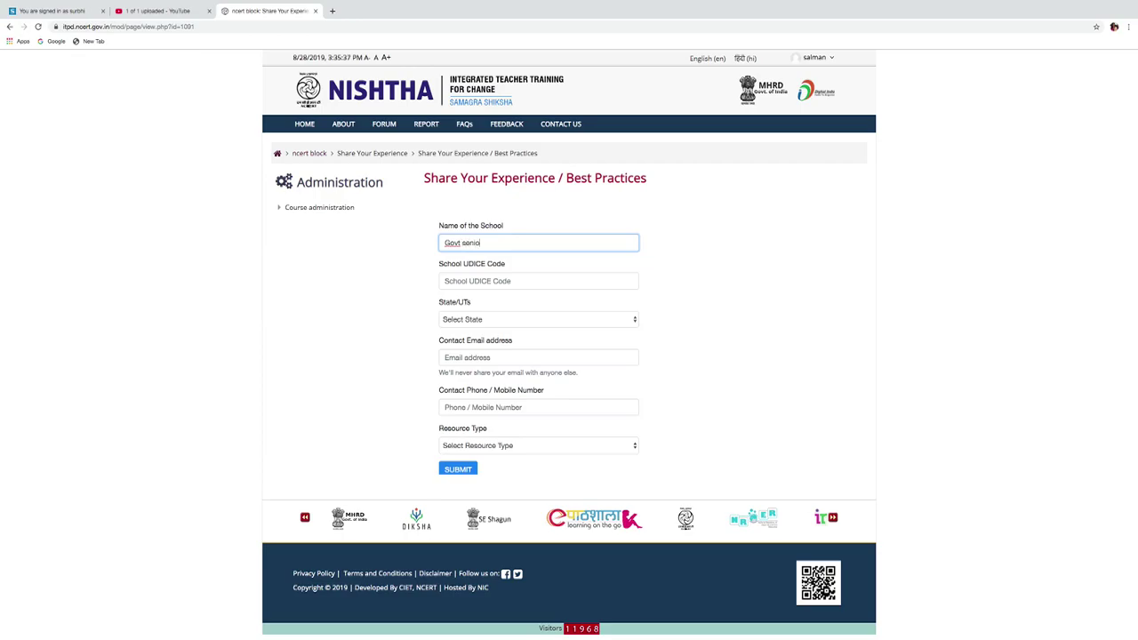
type("r second")
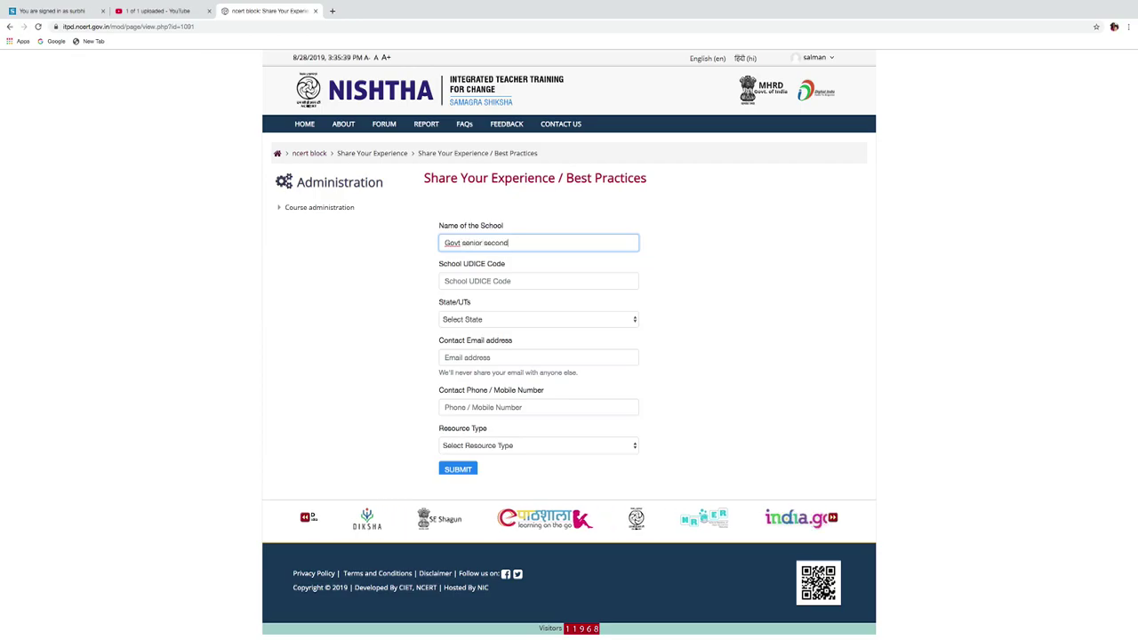
type("ary sc")
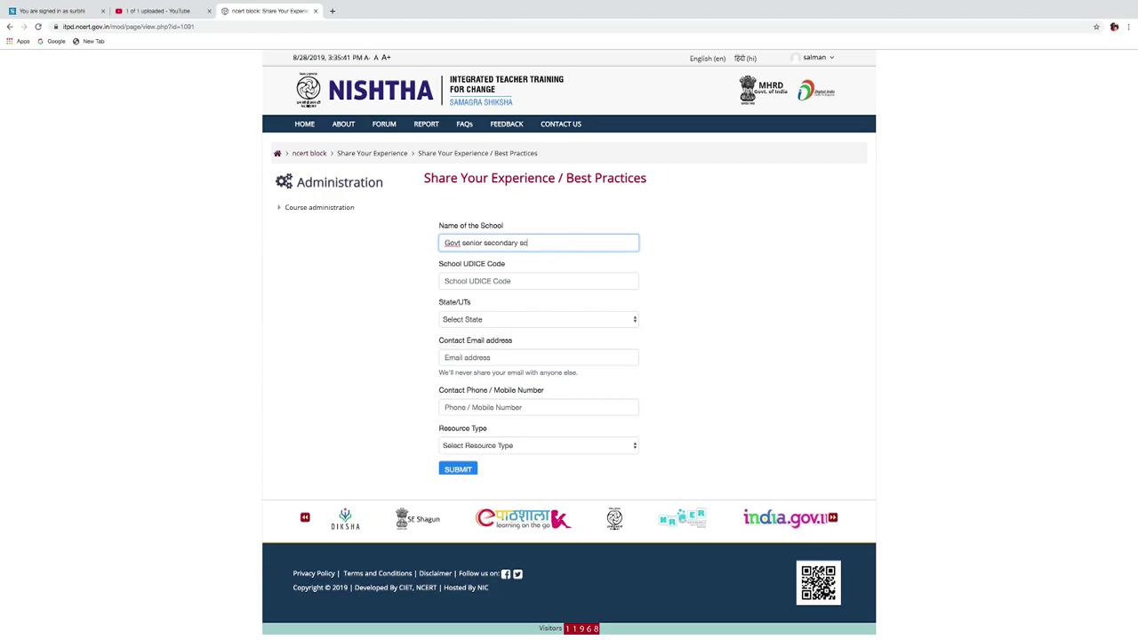
type("hool")
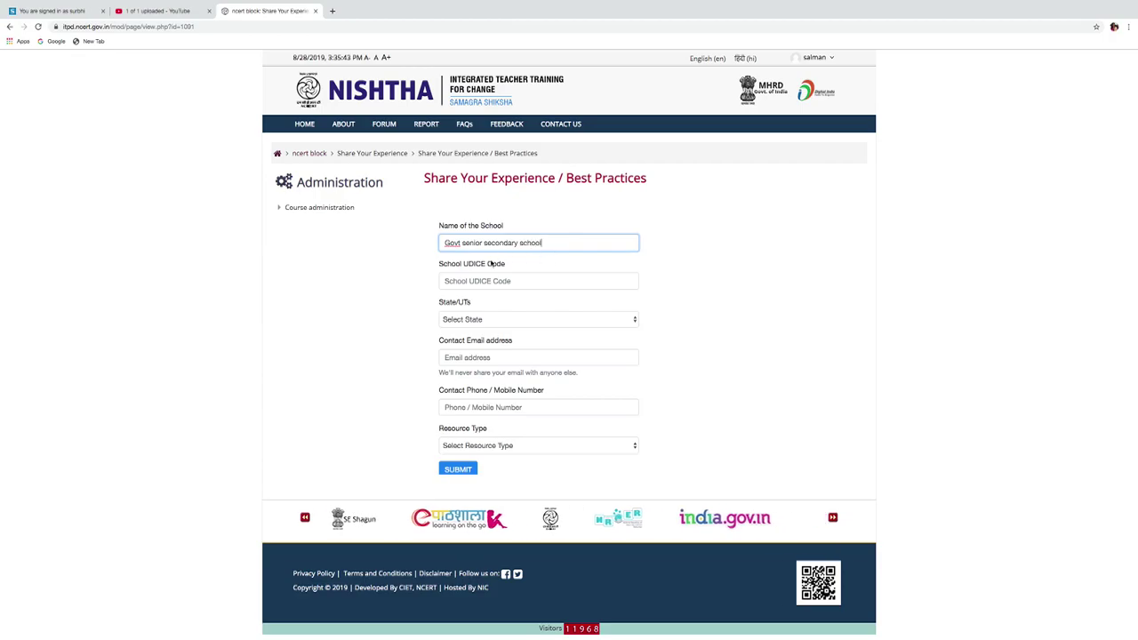
left_click(488, 280)
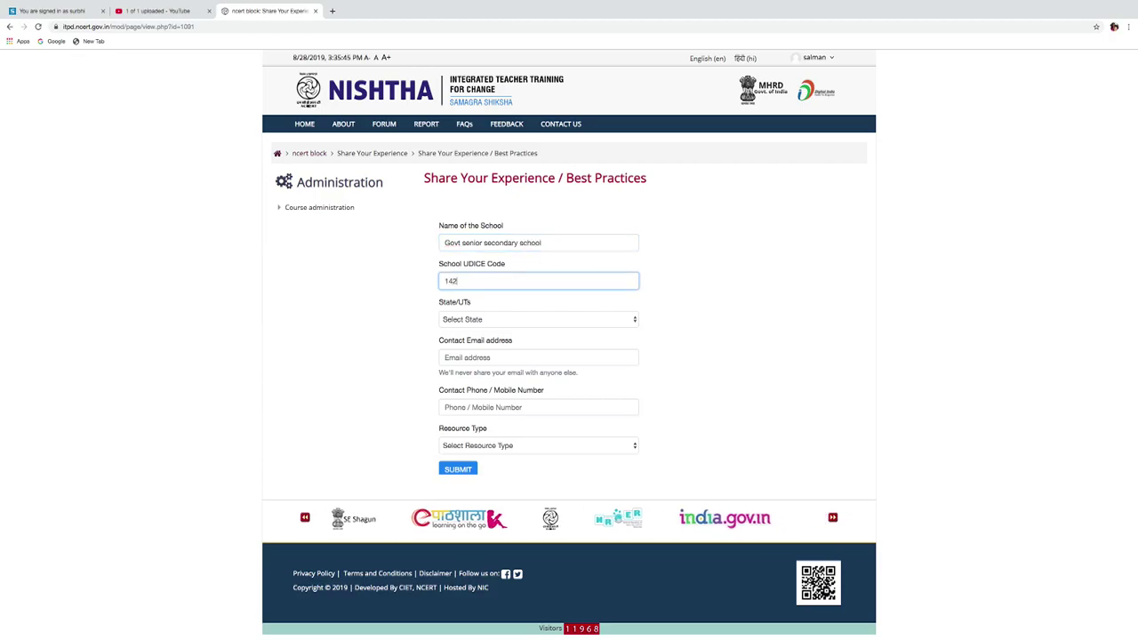
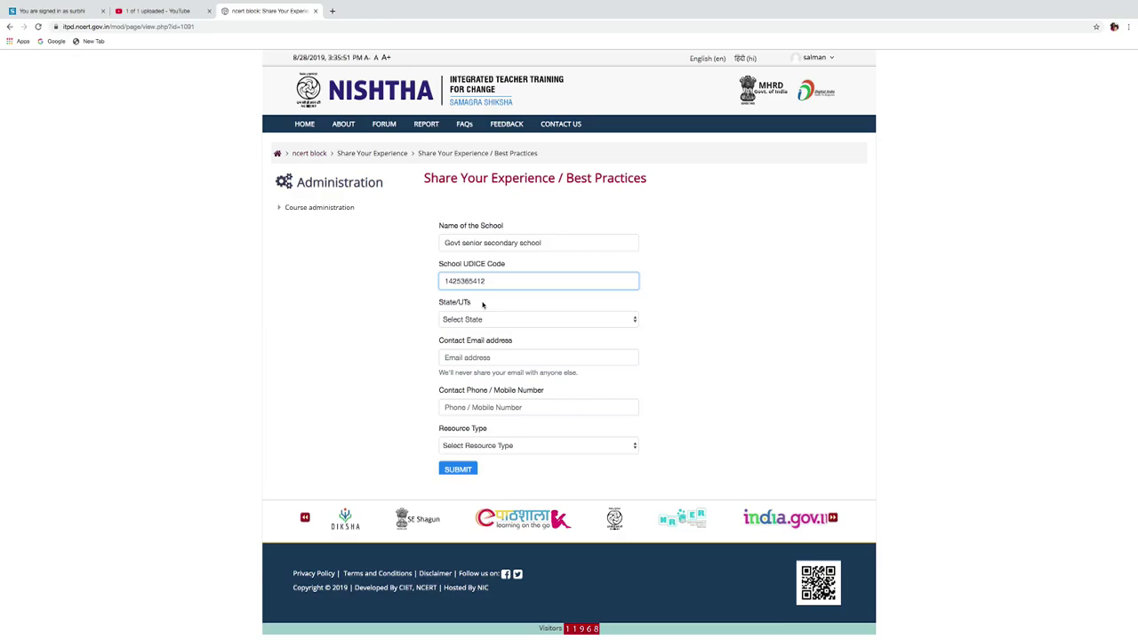
Set the state to Delhi and fill in the school's contact e-mail and phone number.
left_click(478, 320)
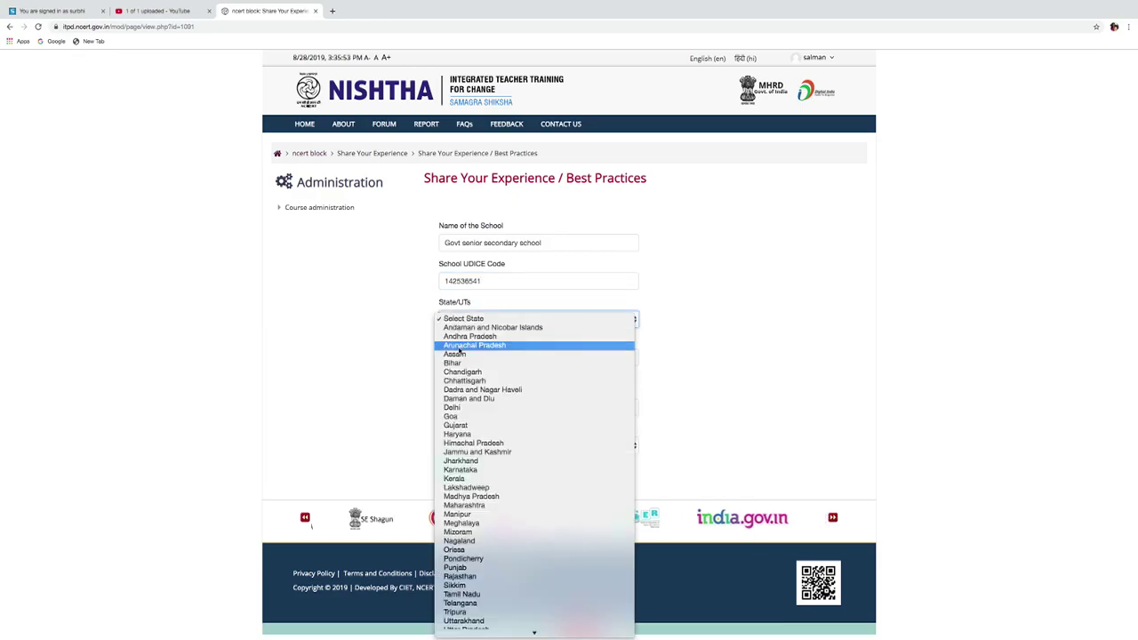
left_click(454, 407)
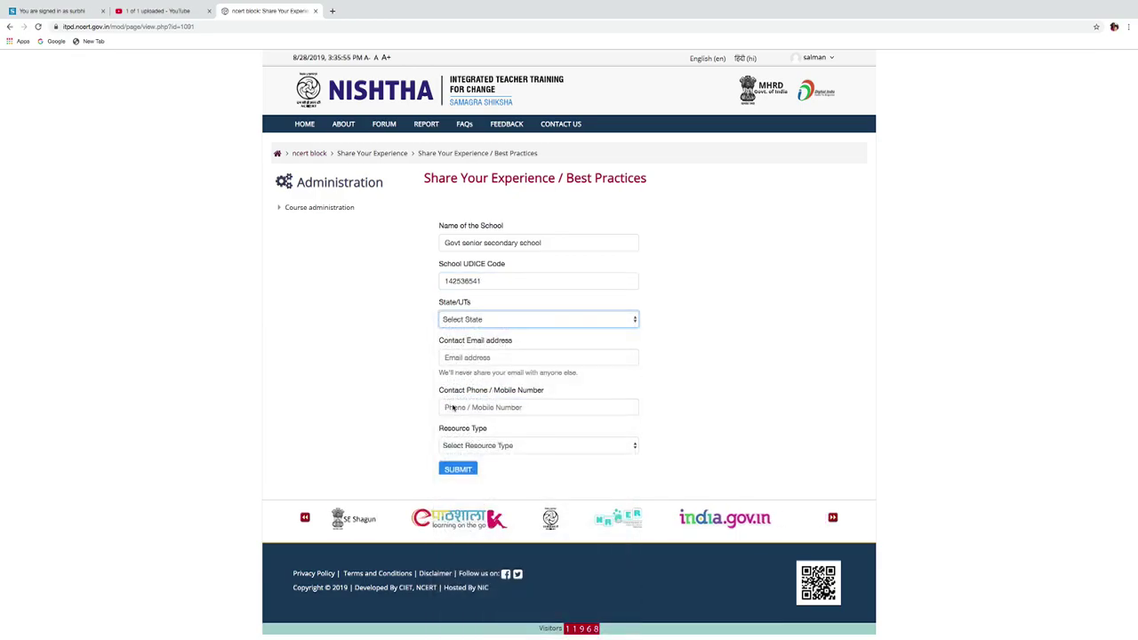
left_click(483, 357)
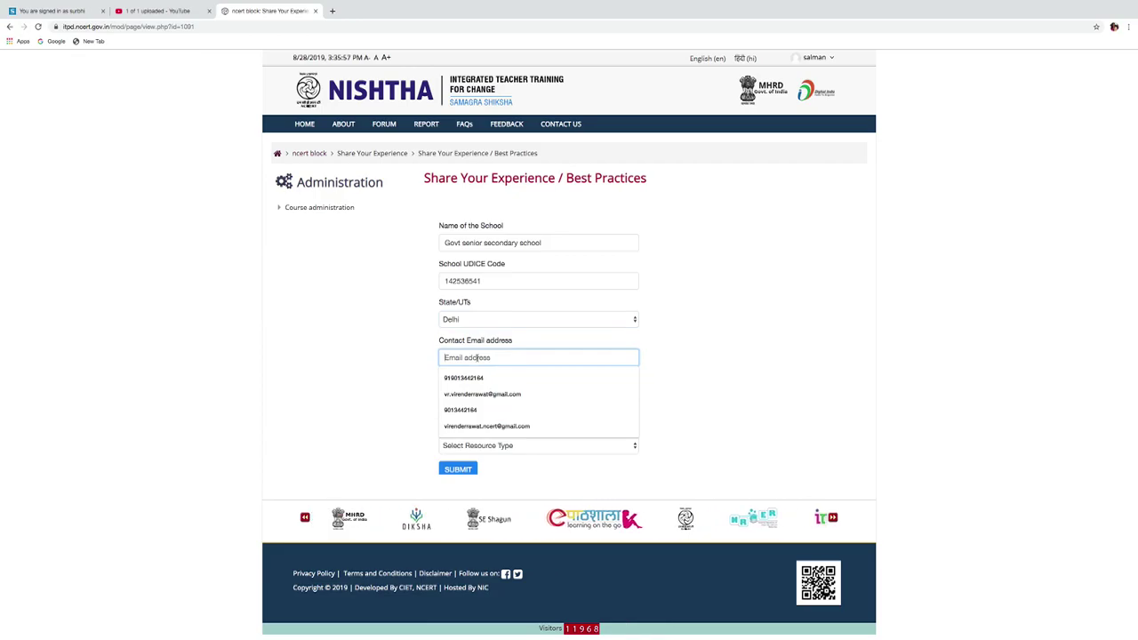
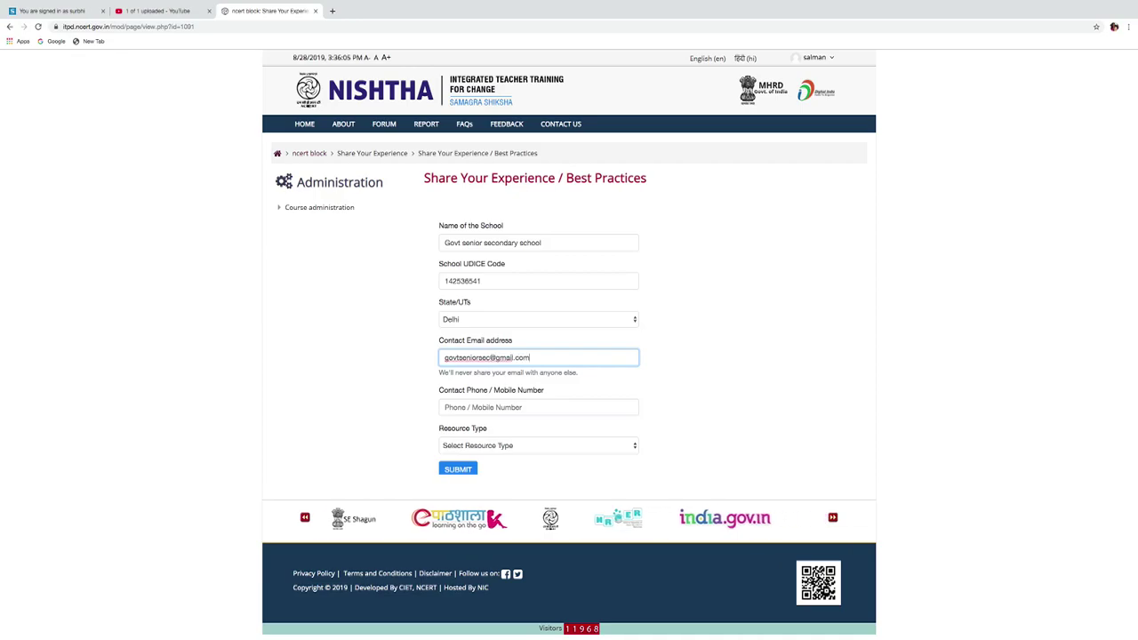
left_click(520, 411)
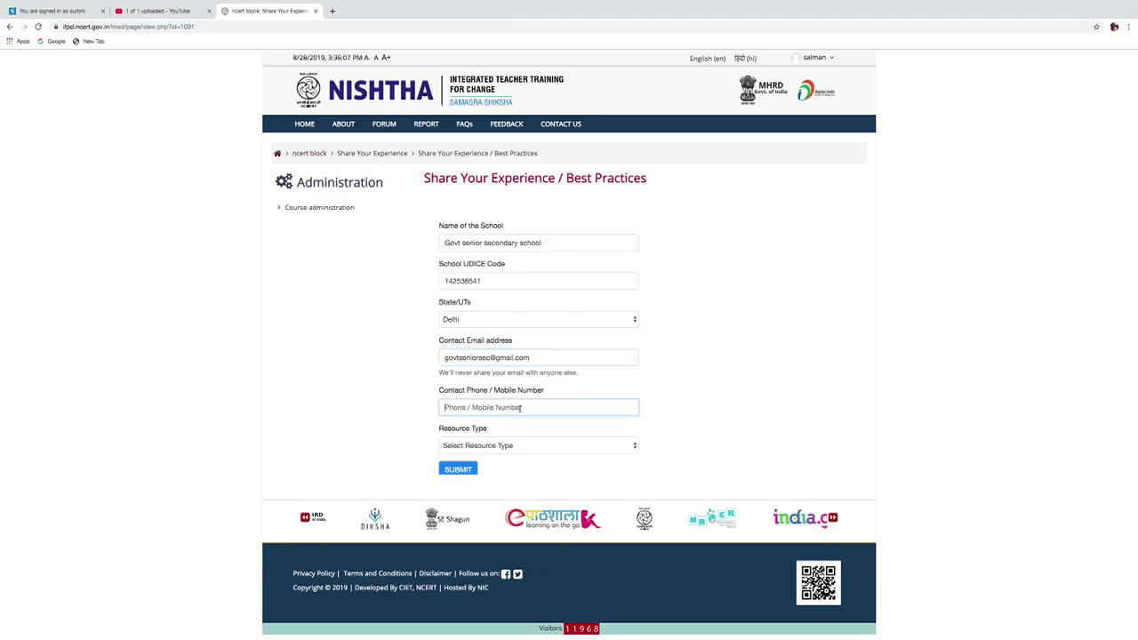
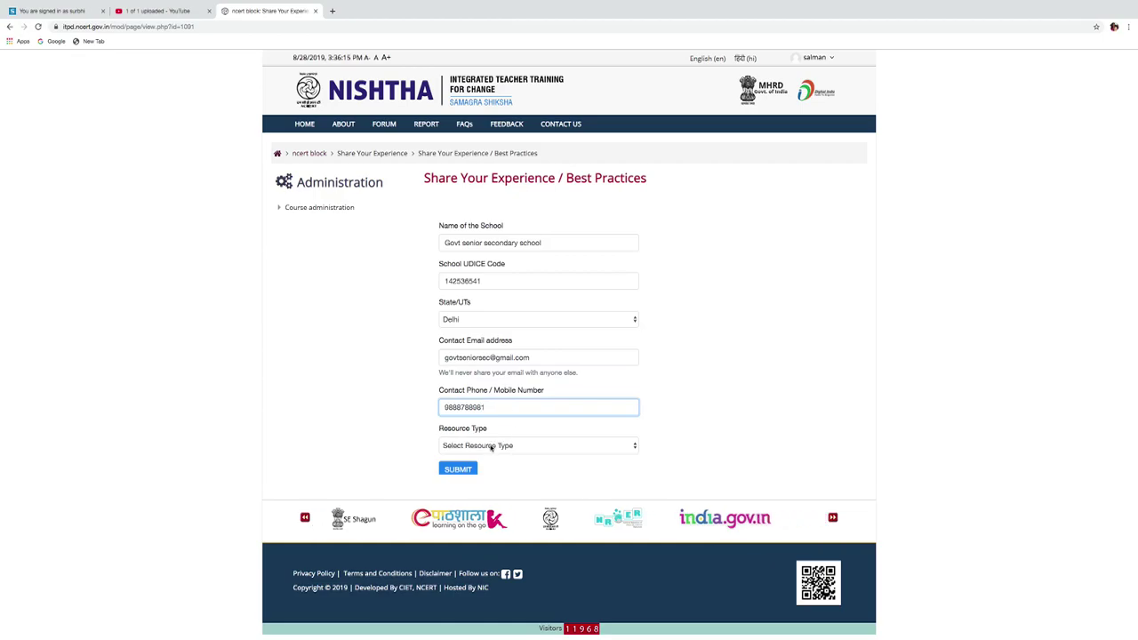
Set the resource type to Audio/Video and the video title to 'Govt senior secondary school'.
left_click(491, 445)
left_click(486, 454)
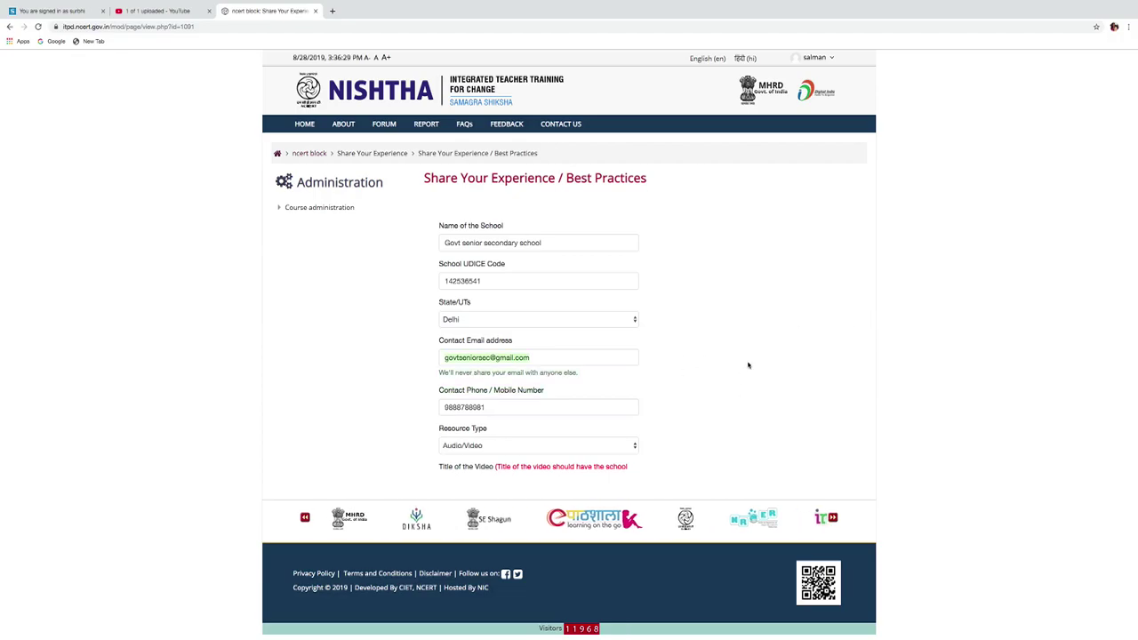
scroll(787, 393, "down", 2)
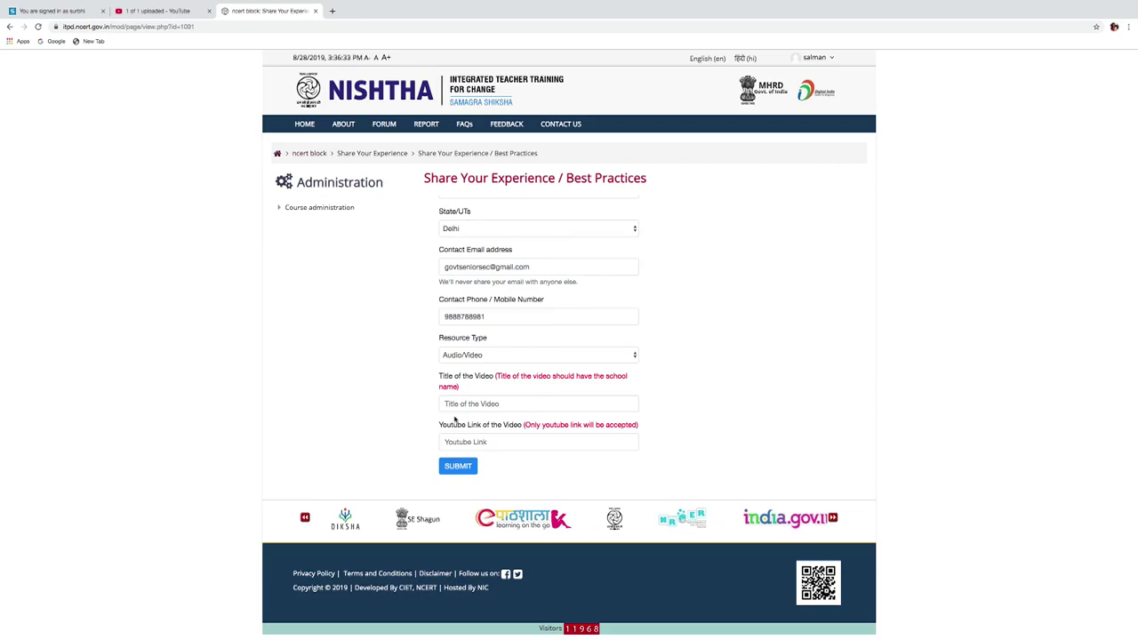
left_click(463, 404)
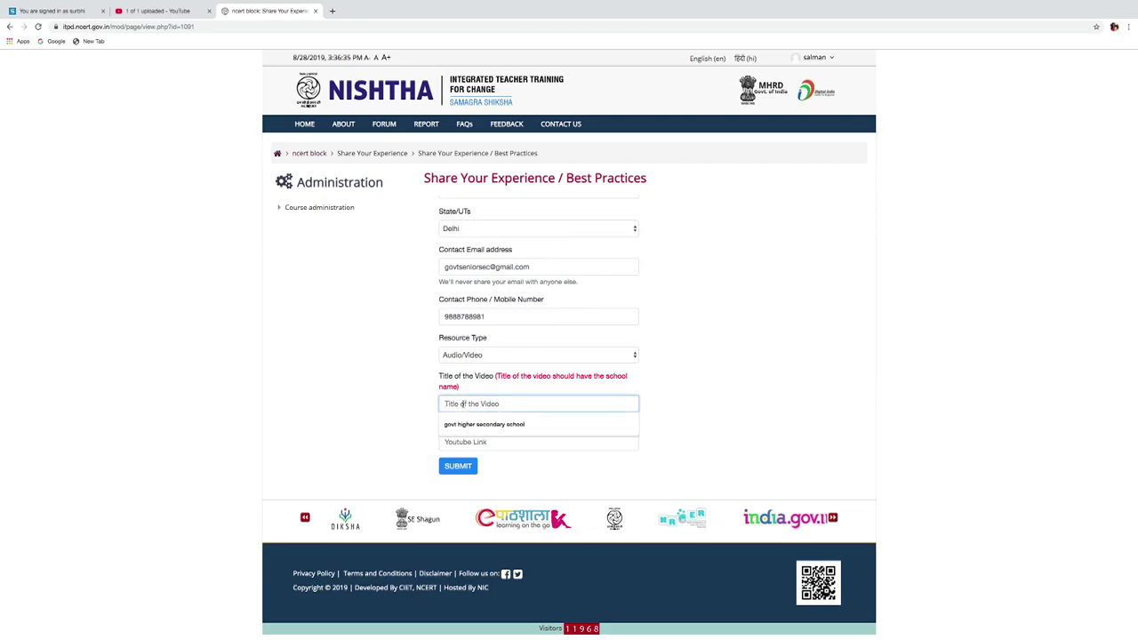
type("Govt s")
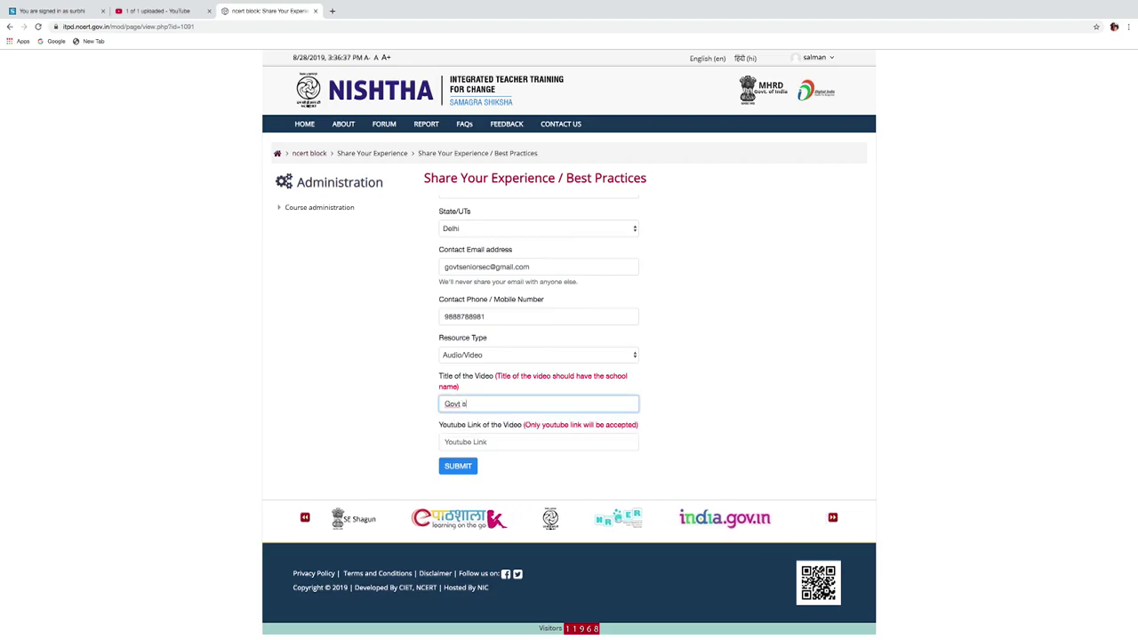
type("enior")
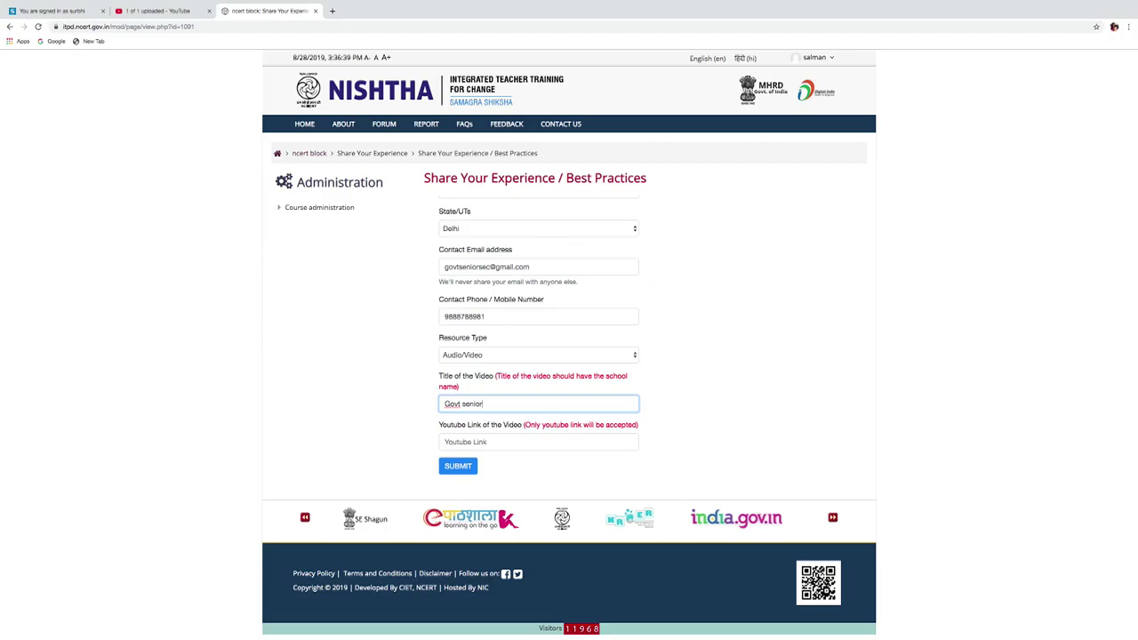
type(" secondary school")
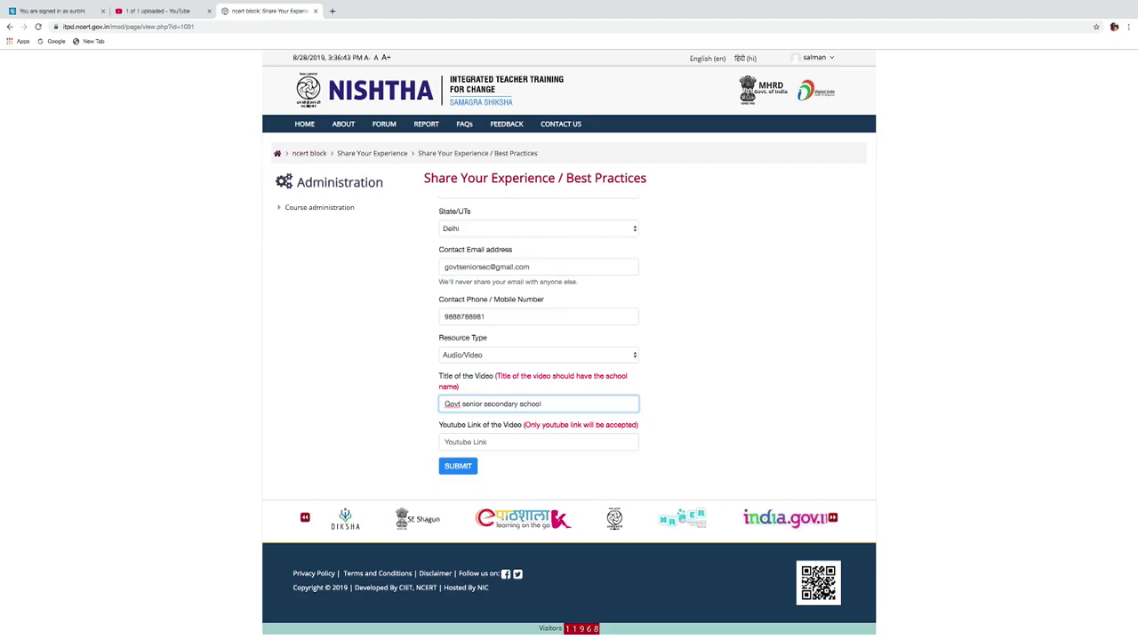
Paste the copied YouTube link into the Youtube Link field and submit the form.
left_click(465, 442)
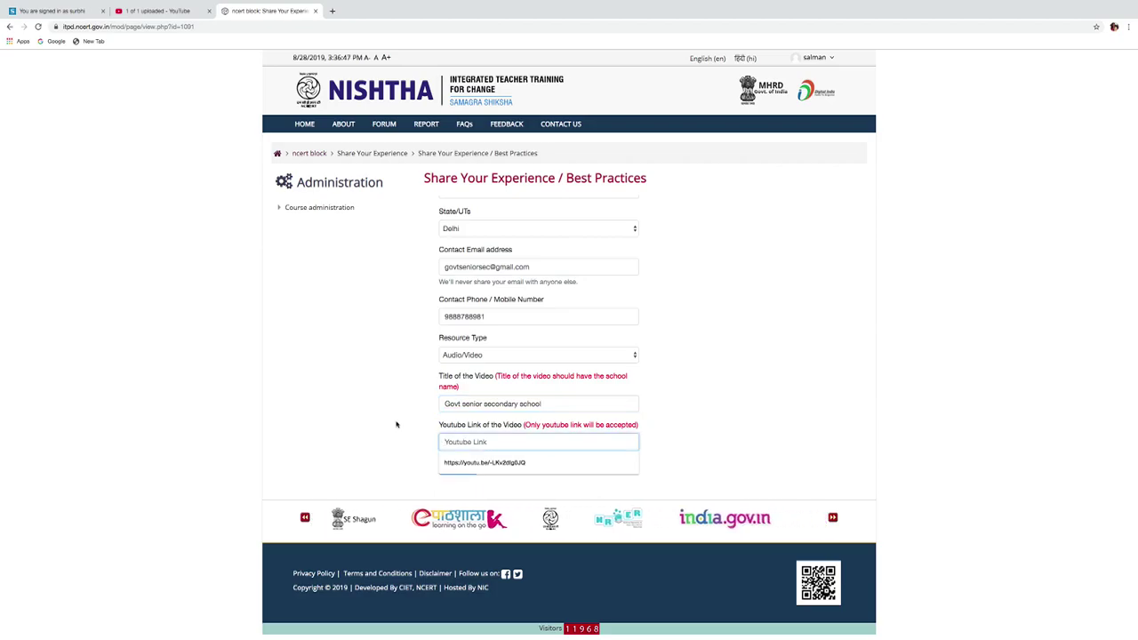
left_click(395, 323)
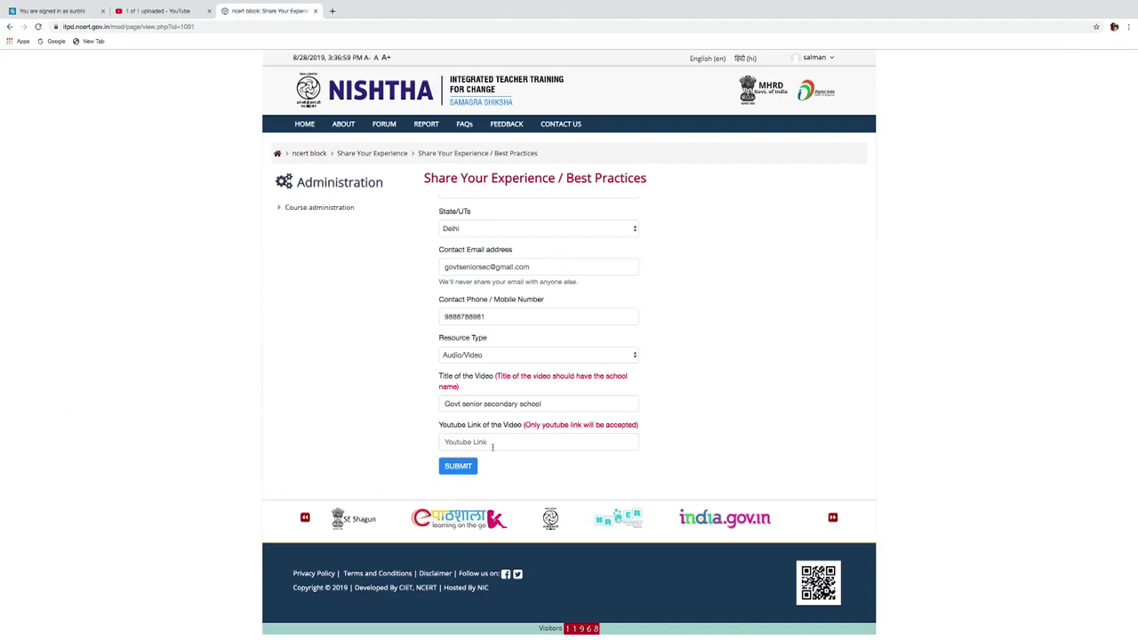
right_click(474, 442)
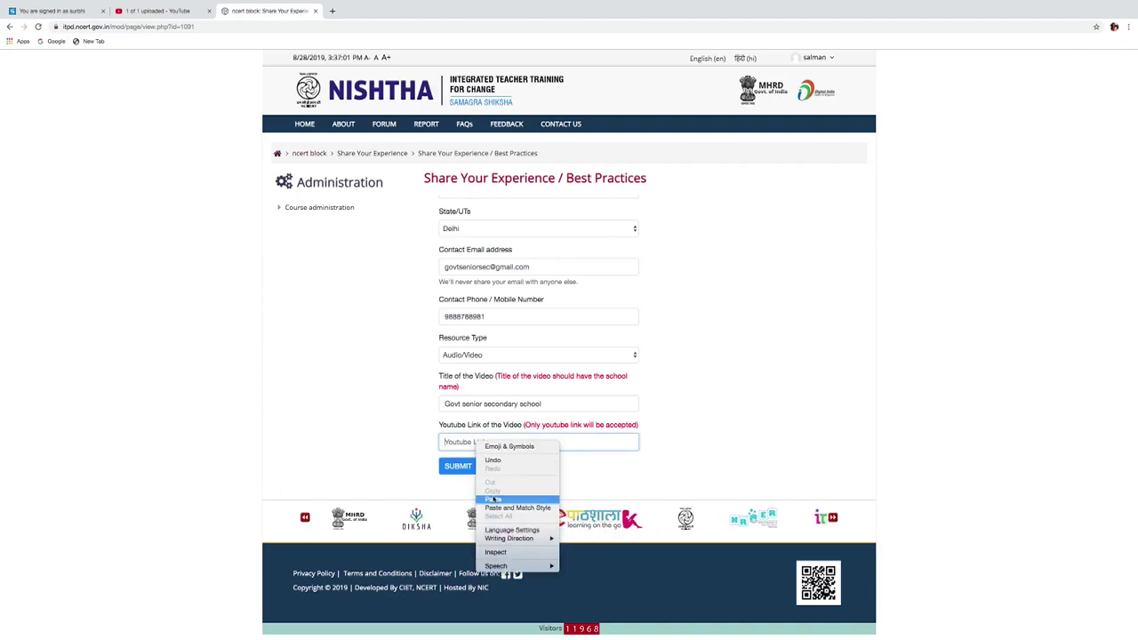
left_click(493, 498)
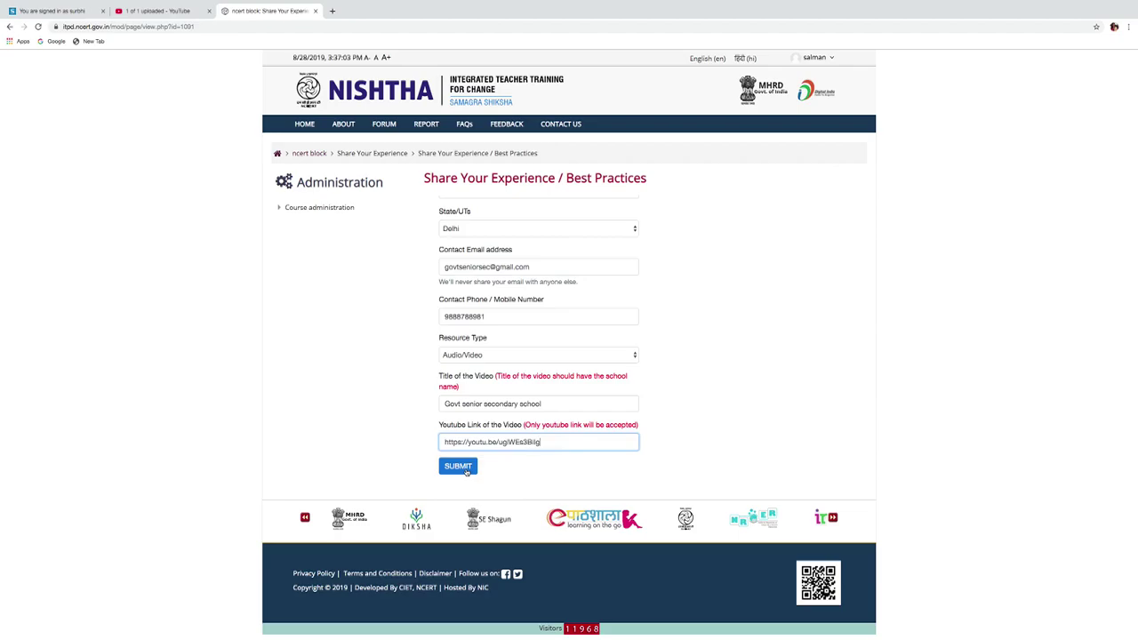
left_click(458, 467)
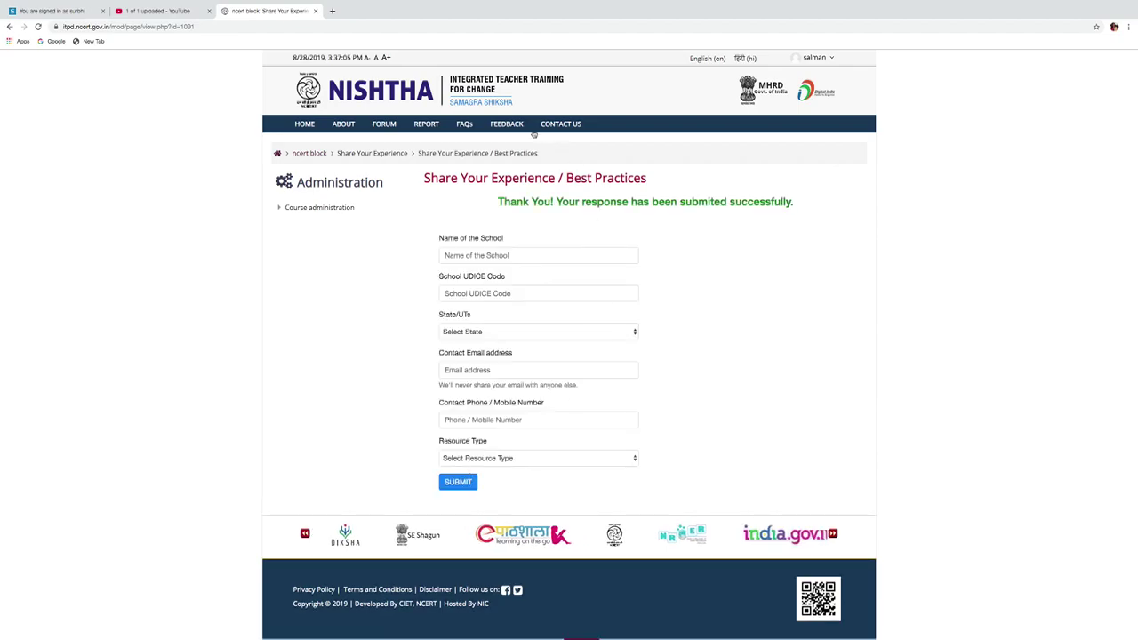
left_click_drag(498, 202, 823, 203)
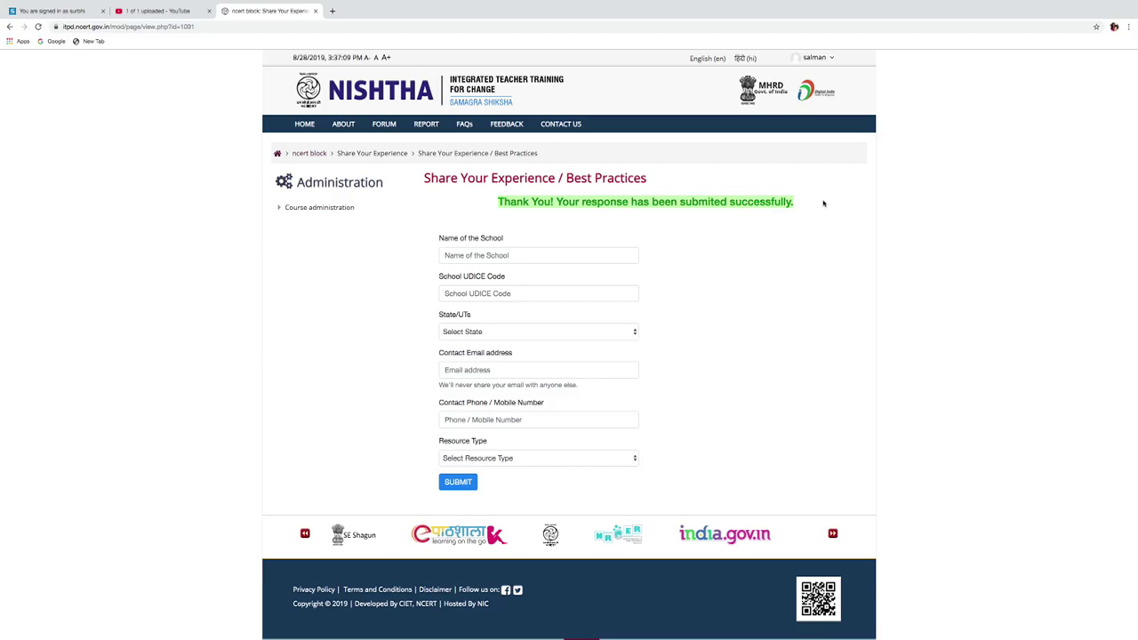